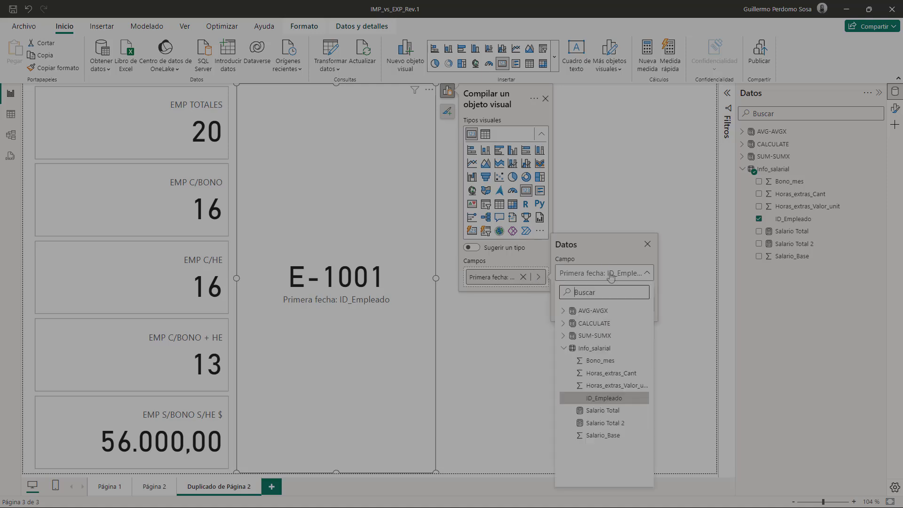
# Set the ID_Empleado card's aggregation to Recuento and shrink the card to about the height of the EMP TOTALES card.
pyautogui.click(612, 273)
pyautogui.click(612, 303)
pyautogui.click(620, 368)
pyautogui.moveTo(436, 473); pyautogui.dragTo(379, 159)
# Duplicate the Recuento de ID_Empleado card and place the copy directly below the original, beside EMP C/BONO.
pyautogui.moveTo(347, 109); pyautogui.dragTo(346, 183)
pyautogui.hotkey('ctrl', 'c')
pyautogui.hotkey('ctrl', 'v')
# Filter the second employee count card to Bono_mes greater than 0.
pyautogui.click(727, 93)
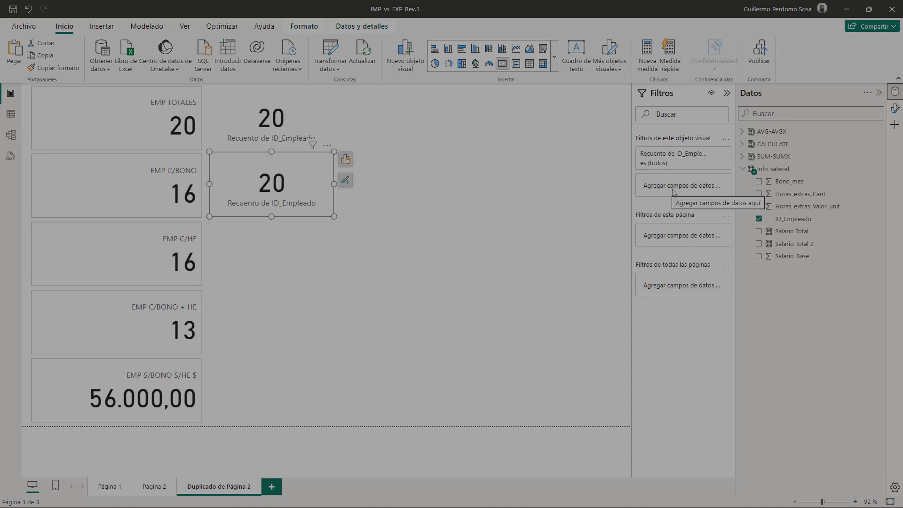
pyautogui.moveTo(790, 181); pyautogui.dragTo(691, 186)
pyautogui.click(697, 224)
pyautogui.click(668, 264)
pyautogui.click(684, 239)
pyautogui.write('0')
pyautogui.click(714, 289)
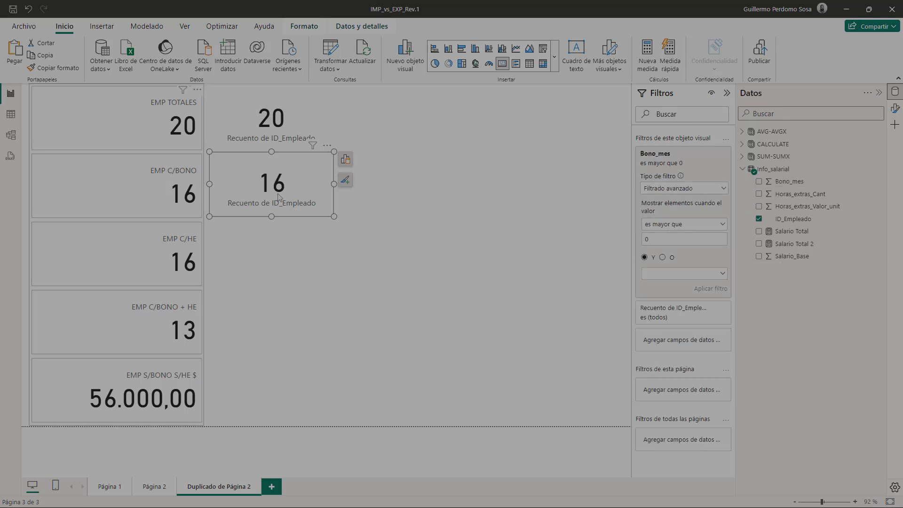
# Duplicate the Bono_mes-filtered count card and place the copy below it, beside EMP C/HE.
pyautogui.hotkey('ctrl', 'c')
pyautogui.hotkey('ctrl', 'v')
pyautogui.moveTo(278, 203); pyautogui.dragTo(273, 268)
# Replace the third card's Bono_mes filter with Horas_extras_Cant greater than 0.
pyautogui.click(711, 153)
pyautogui.moveTo(800, 194); pyautogui.dragTo(701, 191)
pyautogui.click(696, 224)
pyautogui.click(677, 265)
pyautogui.click(685, 239)
pyautogui.write('0')
pyautogui.click(711, 289)
# Duplicate the overtime count card beside EMP C/BONO + HE and add a filter for Bono_mes greater than 0 to the copy.
pyautogui.hotkey('ctrl', 'c')
pyautogui.hotkey('ctrl', 'v')
pyautogui.moveTo(308, 254); pyautogui.dragTo(305, 310)
pyautogui.moveTo(789, 182); pyautogui.dragTo(691, 193)
# Duplicate the card with both filters and place the copy beside EMP S/BONO S/HE $.
pyautogui.hotkey('ctrl', 'c')
pyautogui.hotkey('ctrl', 'v')
pyautogui.moveTo(305, 316); pyautogui.dragTo(300, 379)
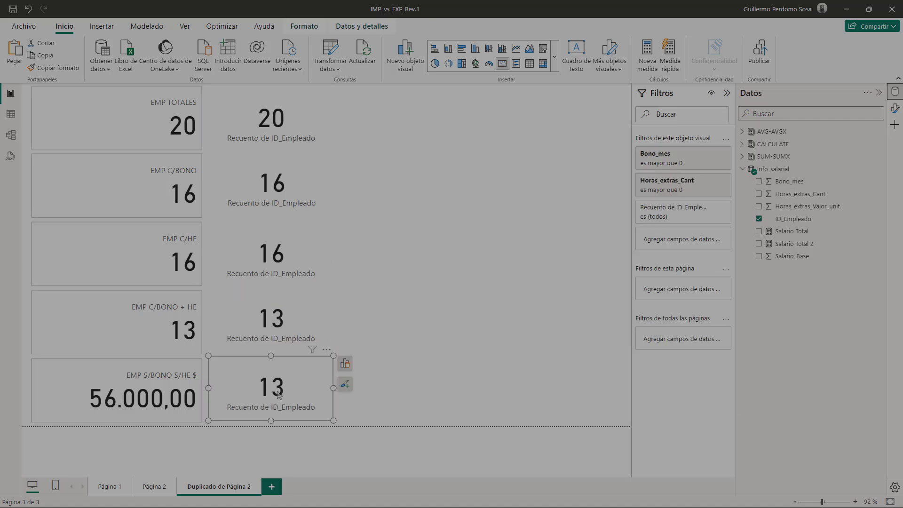
# Change the fifth card's field from ID_Empleado to the sum of Salario_Base.
pyautogui.click(346, 364)
pyautogui.click(434, 452)
pyautogui.click(403, 452)
pyautogui.click(511, 429)
pyautogui.click(452, 226)
# Set the Salario_Base card's display units to show the unabbreviated amount and widen the card to fit it.
pyautogui.click(306, 407)
pyautogui.click(345, 385)
pyautogui.click(392, 410)
pyautogui.click(677, 210)
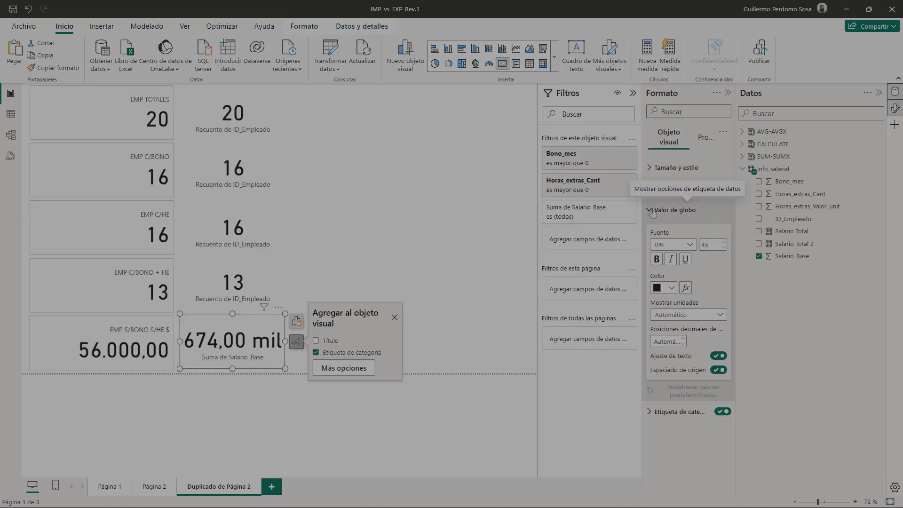
pyautogui.click(686, 314)
pyautogui.click(673, 336)
pyautogui.moveTo(287, 344); pyautogui.dragTo(309, 344)
# Change the Salario_Base card's Bono_mes and Horas_extras_Cant filter conditions to keep only employees without bonus and without overtime.
pyautogui.click(727, 93)
pyautogui.click(669, 164)
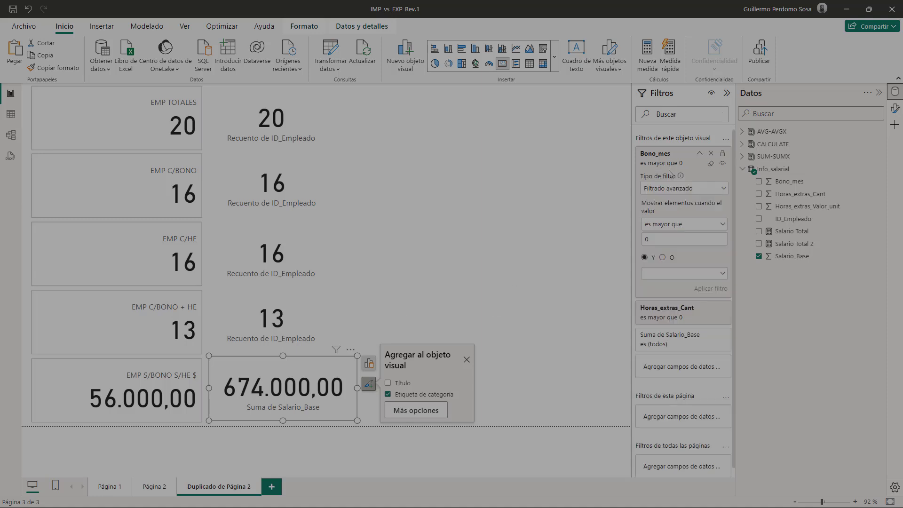
pyautogui.click(659, 227)
pyautogui.click(663, 289)
pyautogui.click(711, 289)
pyautogui.click(671, 316)
pyautogui.click(659, 379)
pyautogui.click(657, 444)
pyautogui.click(710, 443)
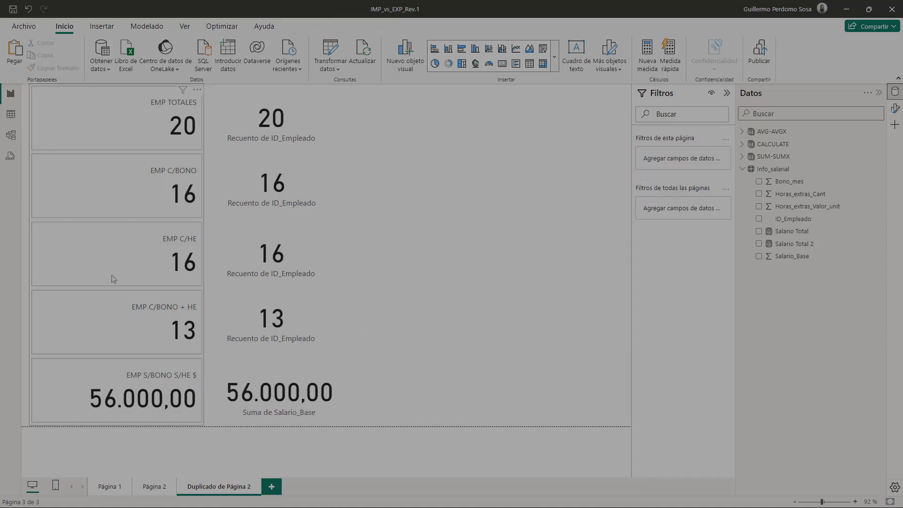
pyautogui.click(292, 397)
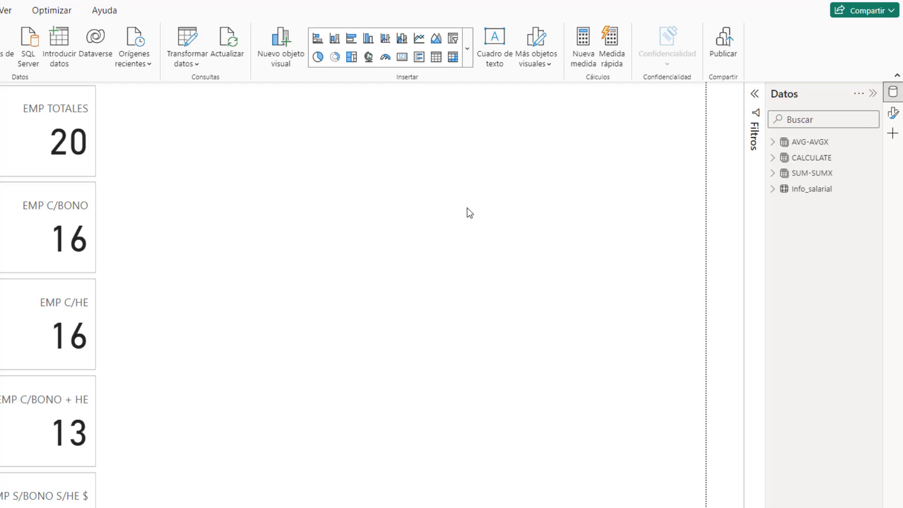
# Widen the data list and expand the AVG-AVGX, SUM-SUMX and CALCULATE tables to view their measures.
pyautogui.moveTo(766, 162); pyautogui.dragTo(695, 156)
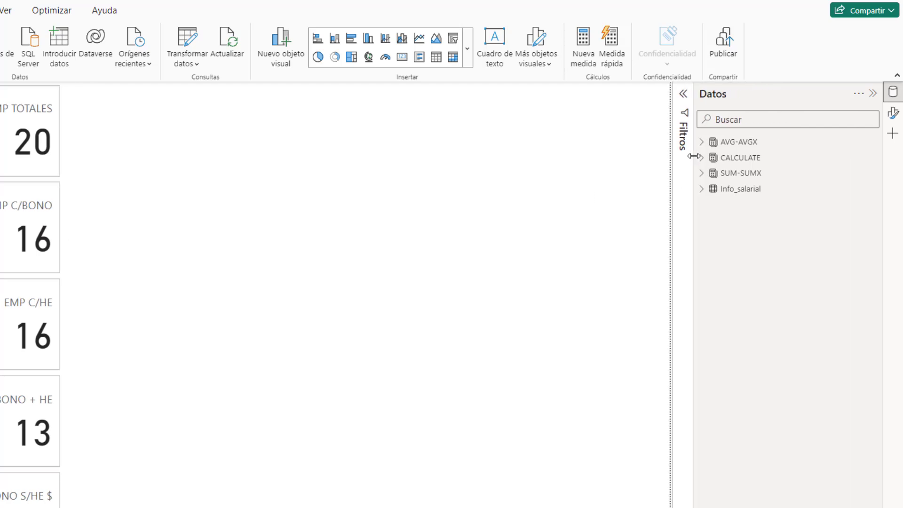
pyautogui.click(755, 143)
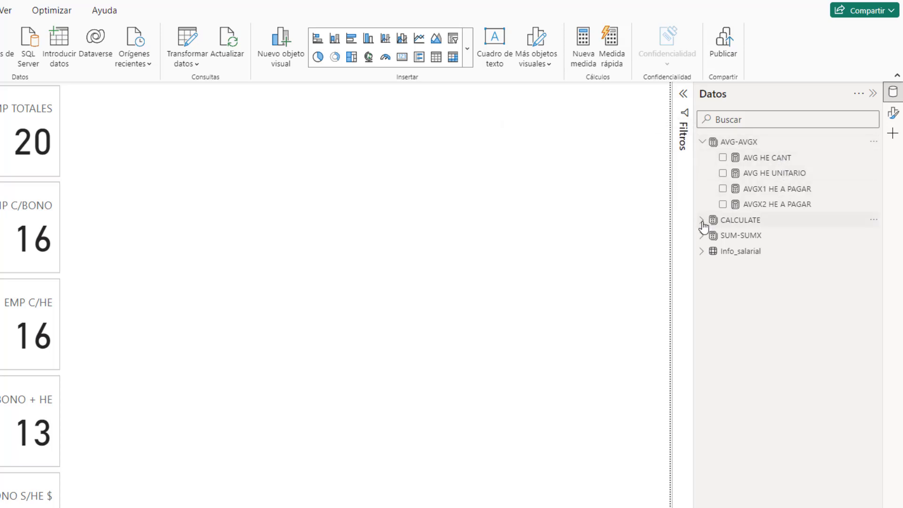
pyautogui.click(701, 236)
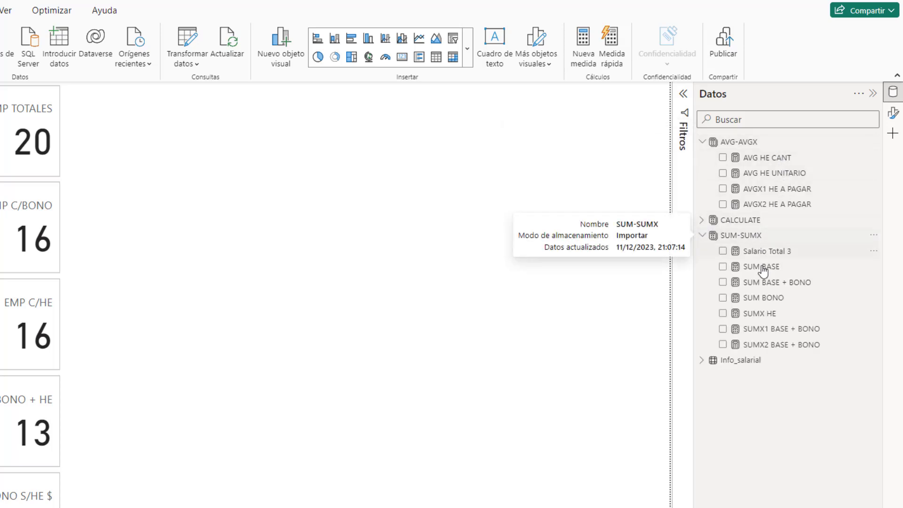
pyautogui.click(702, 221)
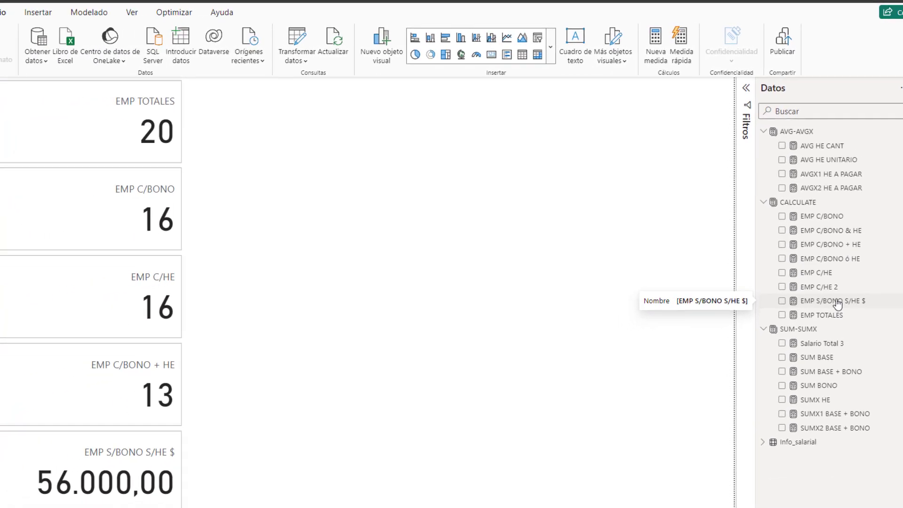
# Examine the CALCULATE formula of the EMP C/BONO + HE measure, enlarging its text, and close it.
pyautogui.click(831, 244)
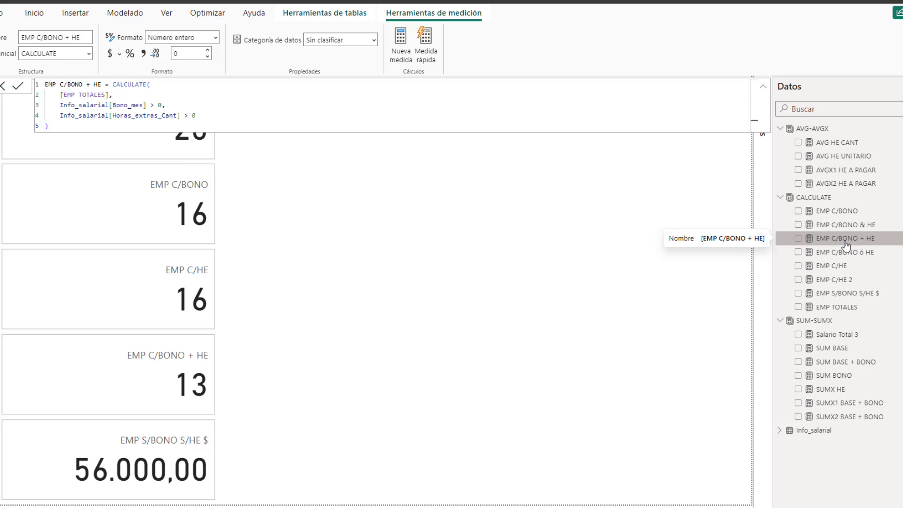
pyautogui.click(247, 117)
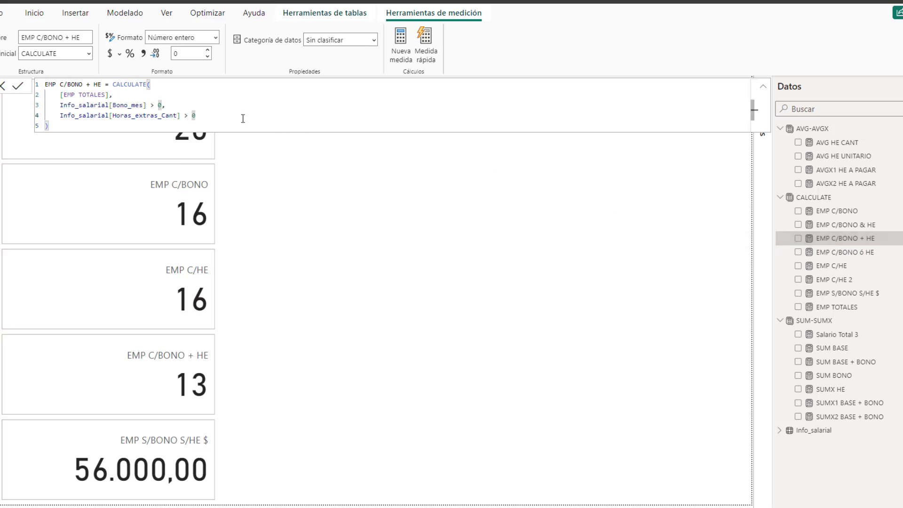
pyautogui.scroll(5, 243, 118)
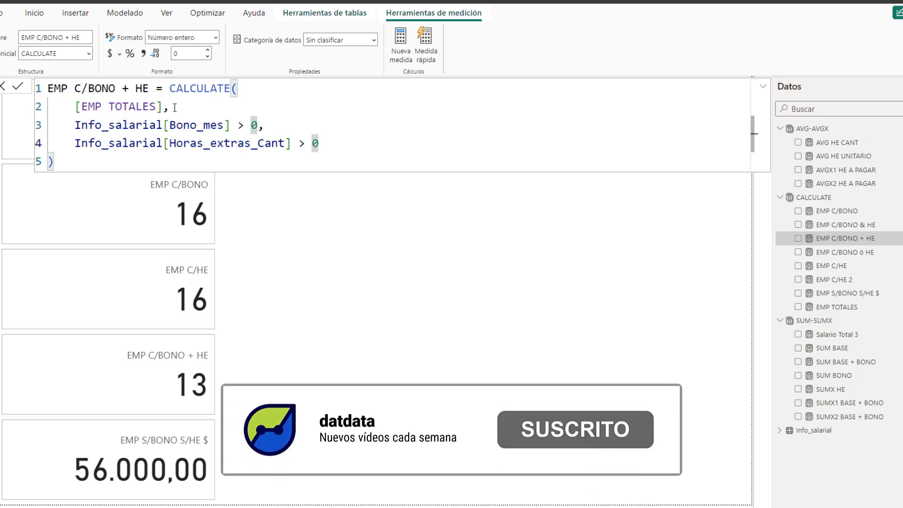
pyautogui.click(198, 88)
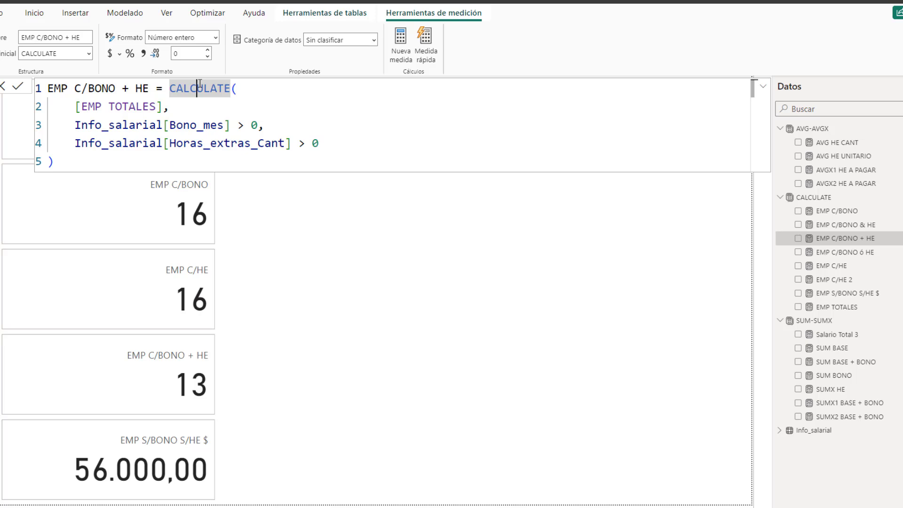
pyautogui.scroll(-1, 203, 104)
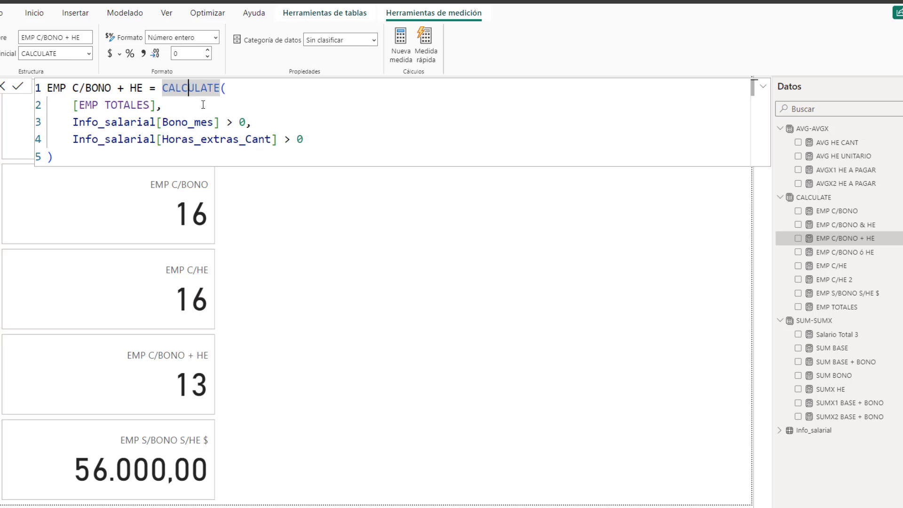
pyautogui.scroll(-3, 204, 104)
pyautogui.click(236, 187)
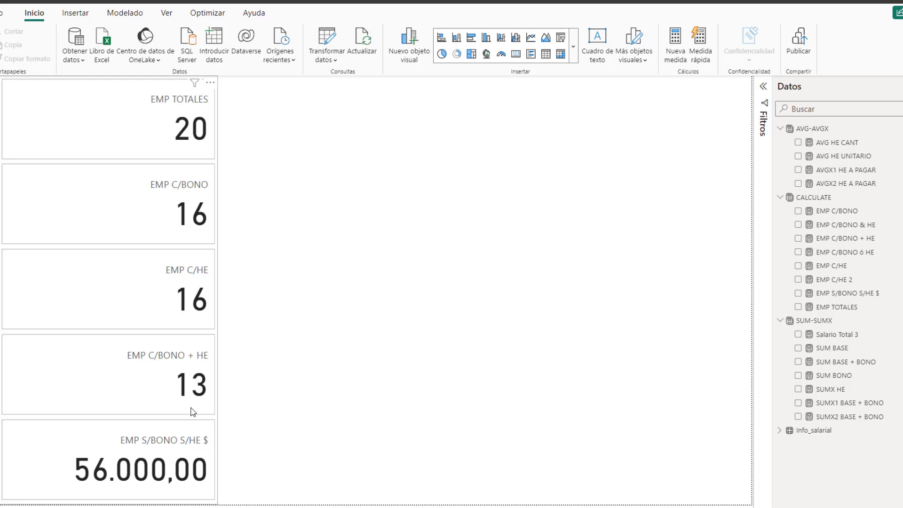
# Inspect which measures feed the existing multi-card visual and deselect it.
pyautogui.click(177, 182)
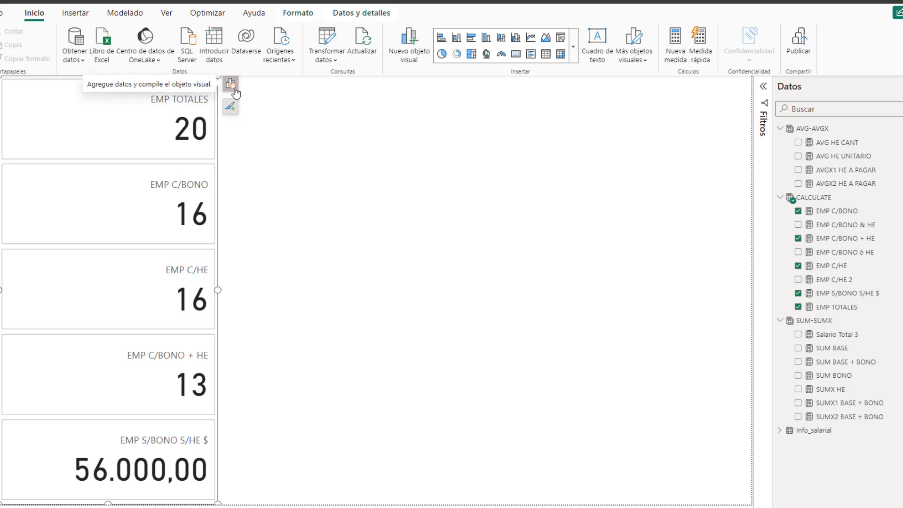
pyautogui.click(231, 84)
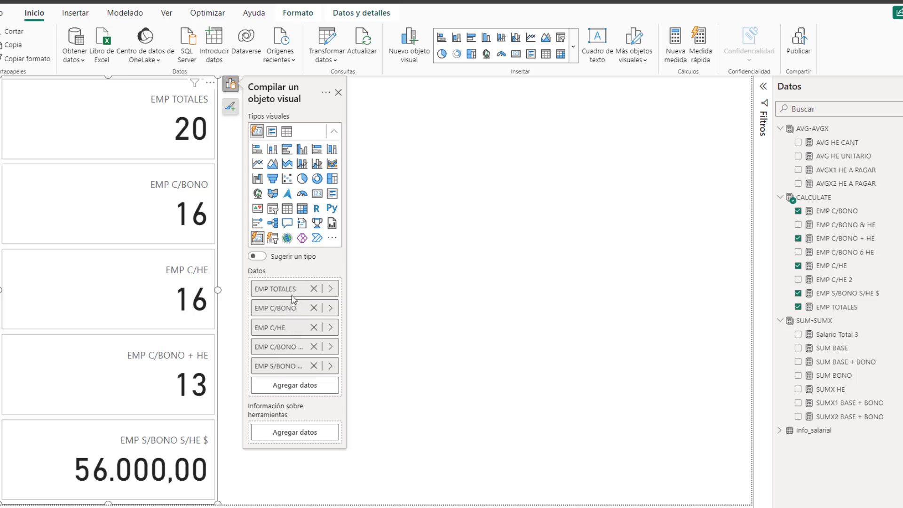
pyautogui.click(418, 290)
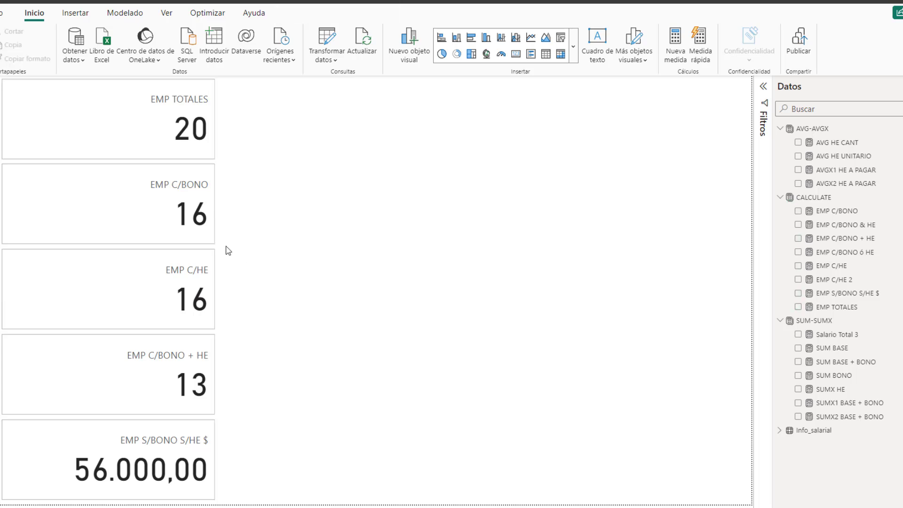
# Insert a card visual and add ID_Empleado from the Info_salarial table to it.
pyautogui.click(574, 36)
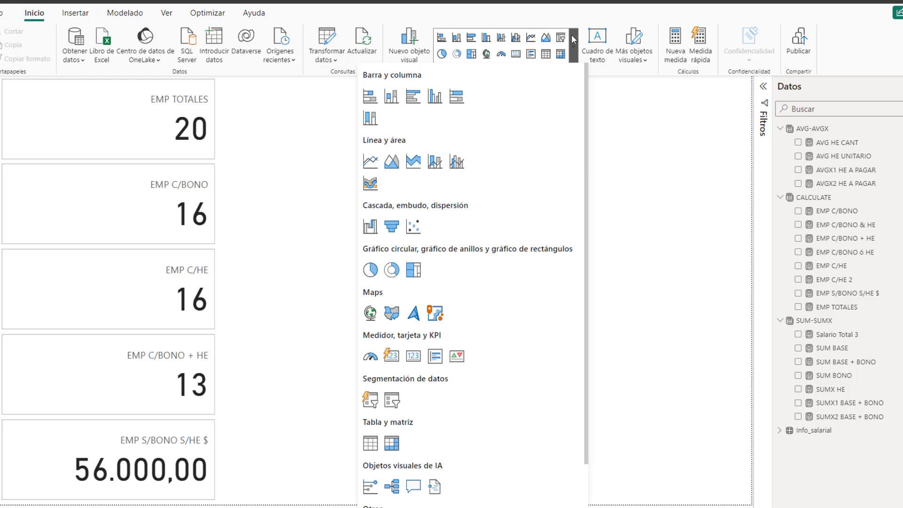
pyautogui.click(410, 362)
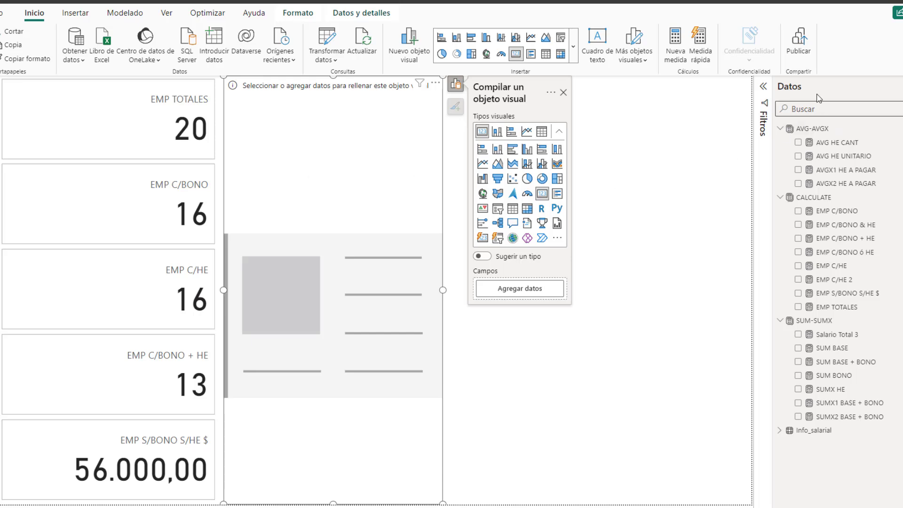
pyautogui.click(780, 128)
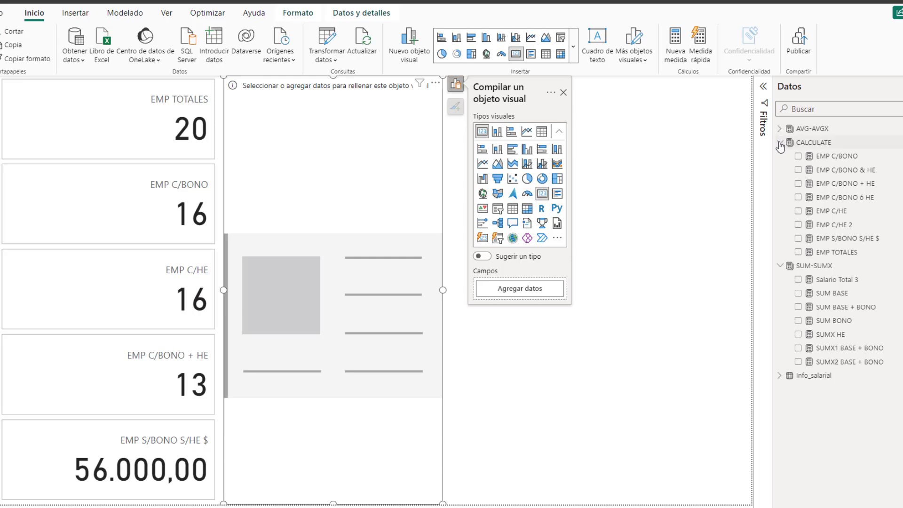
pyautogui.click(781, 143)
pyautogui.click(781, 156)
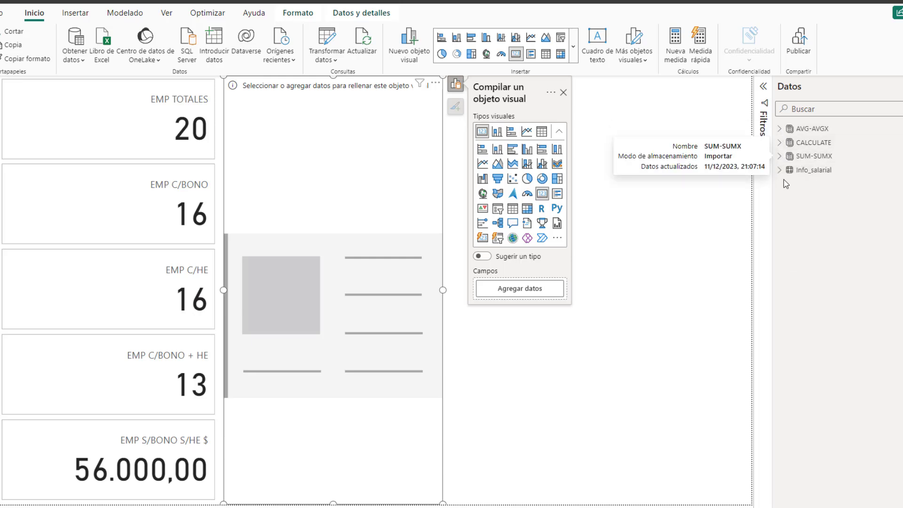
pyautogui.click(780, 170)
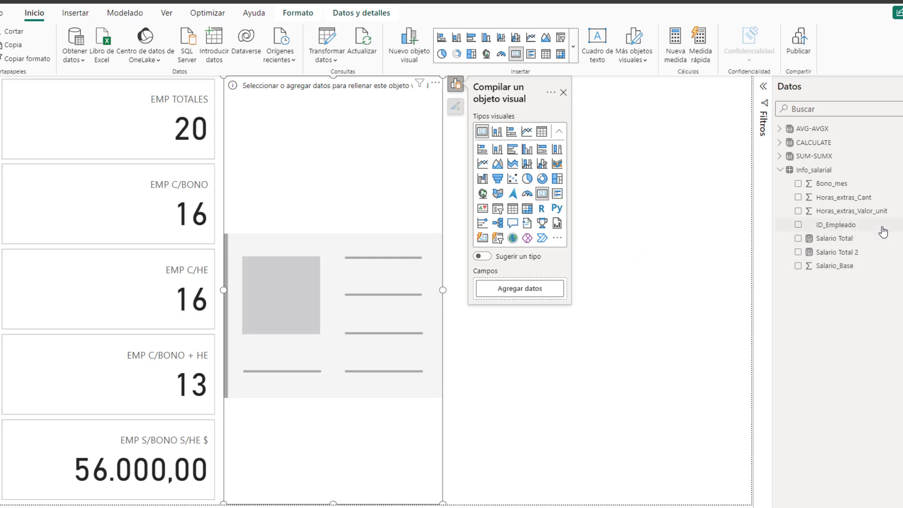
pyautogui.click(799, 226)
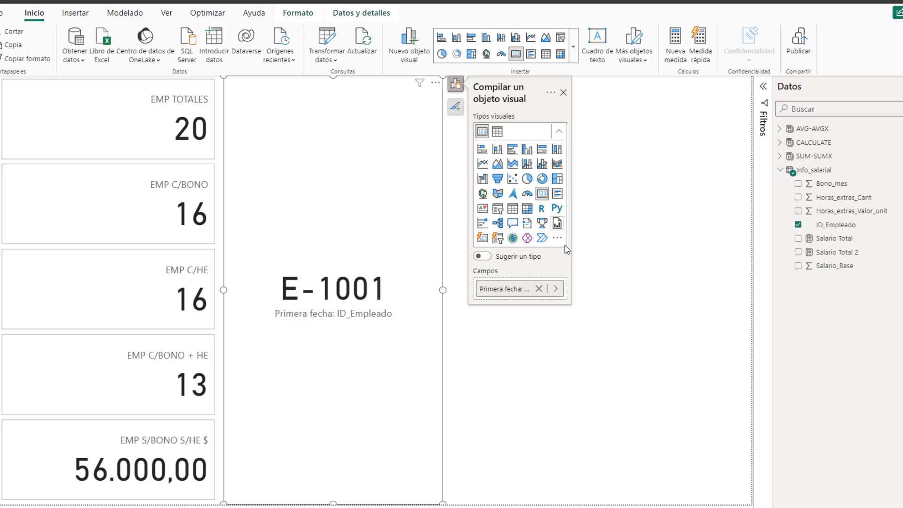
# Change the new card's ID_Empleado aggregation from Primero to Recuento.
pyautogui.click(557, 290)
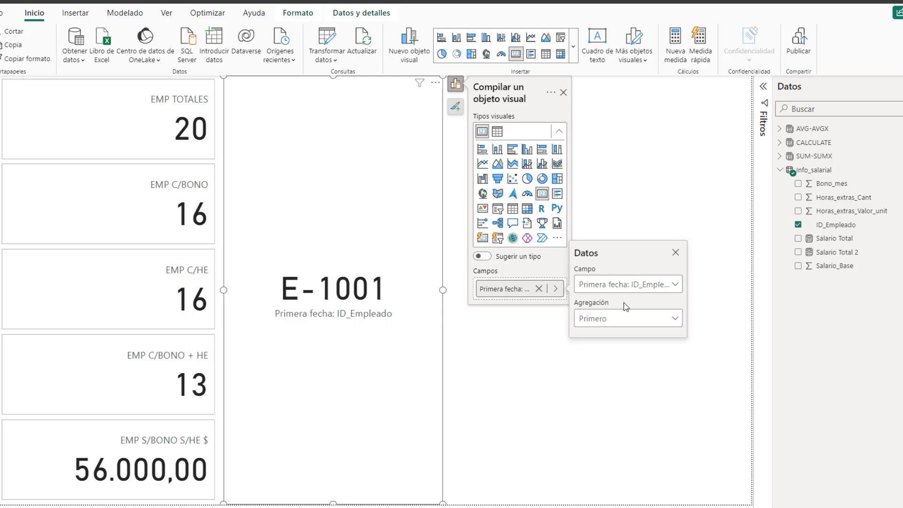
pyautogui.click(631, 285)
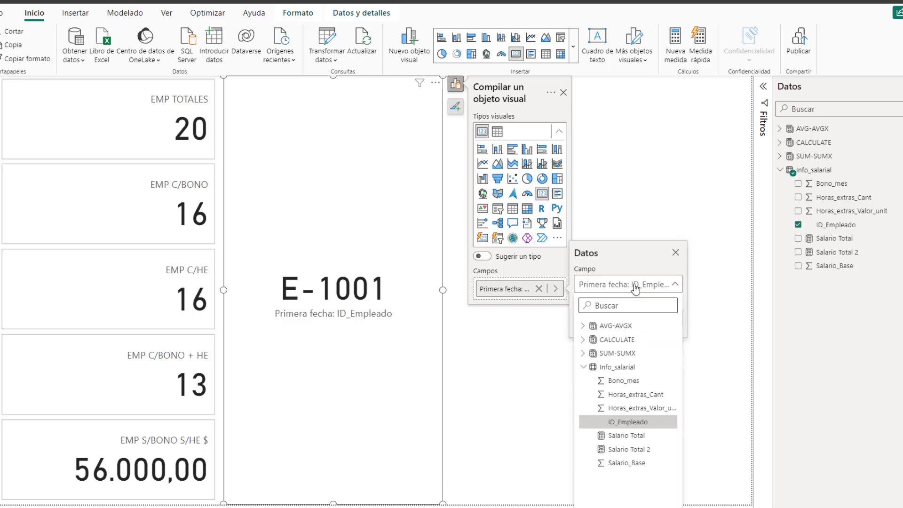
pyautogui.click(619, 269)
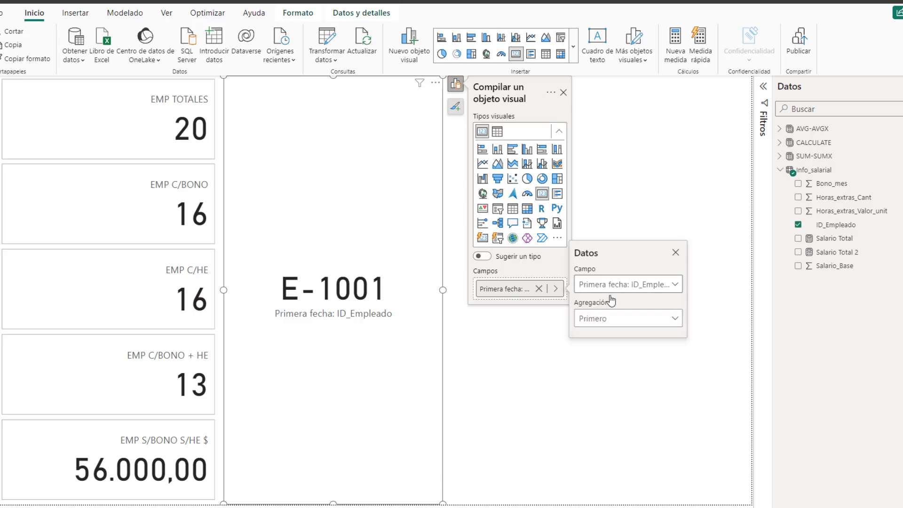
pyautogui.click(605, 325)
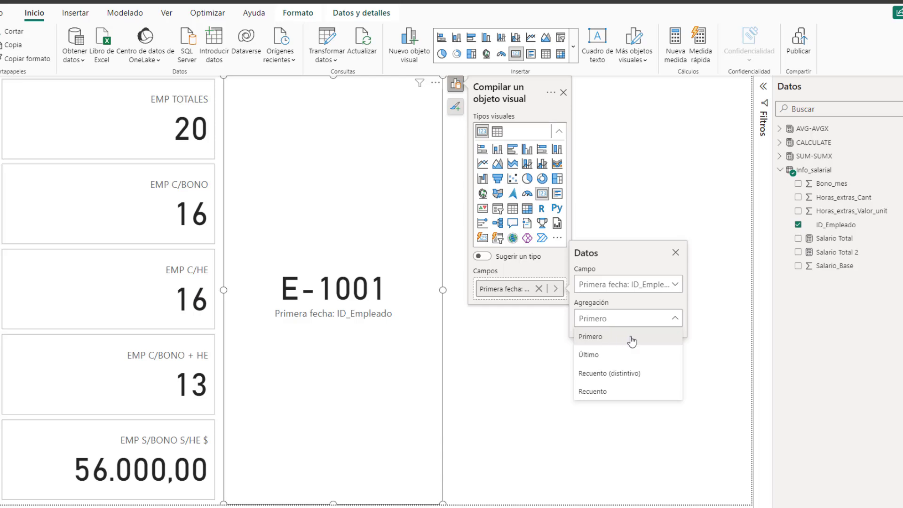
pyautogui.click(649, 397)
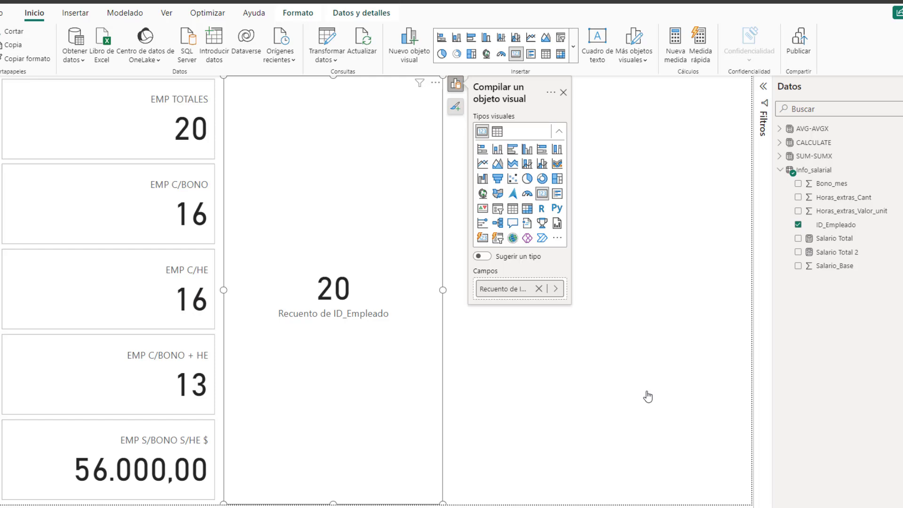
# Shrink the employee count card and align it beside the EMP TOTALES card at matching height.
pyautogui.moveTo(443, 504); pyautogui.dragTo(384, 158)
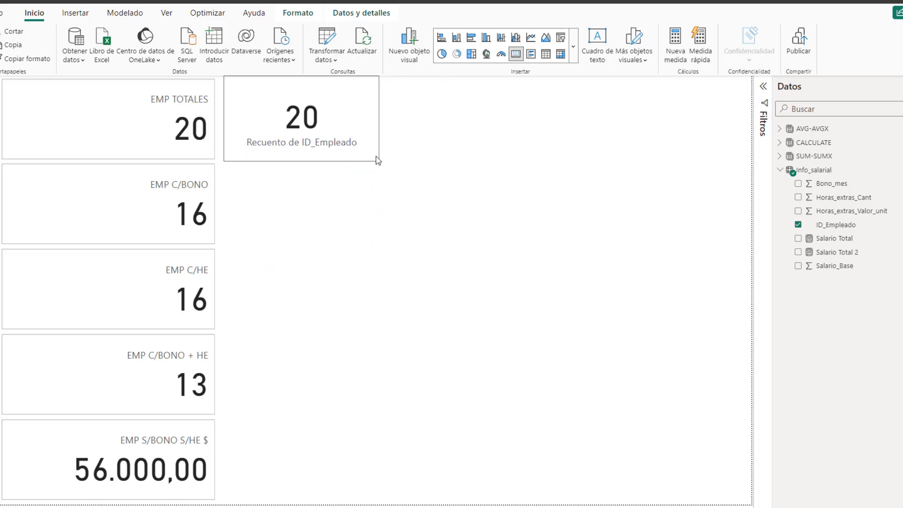
pyautogui.click(344, 107)
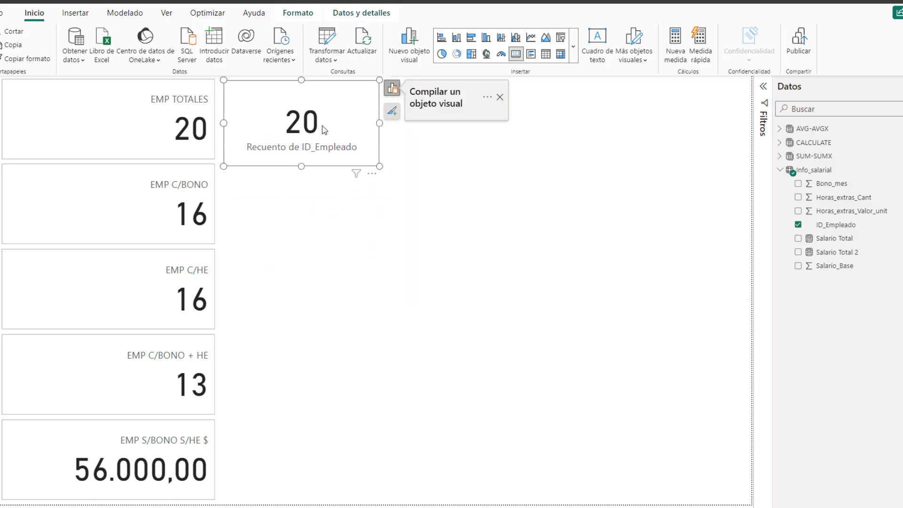
pyautogui.moveTo(302, 163); pyautogui.dragTo(301, 161)
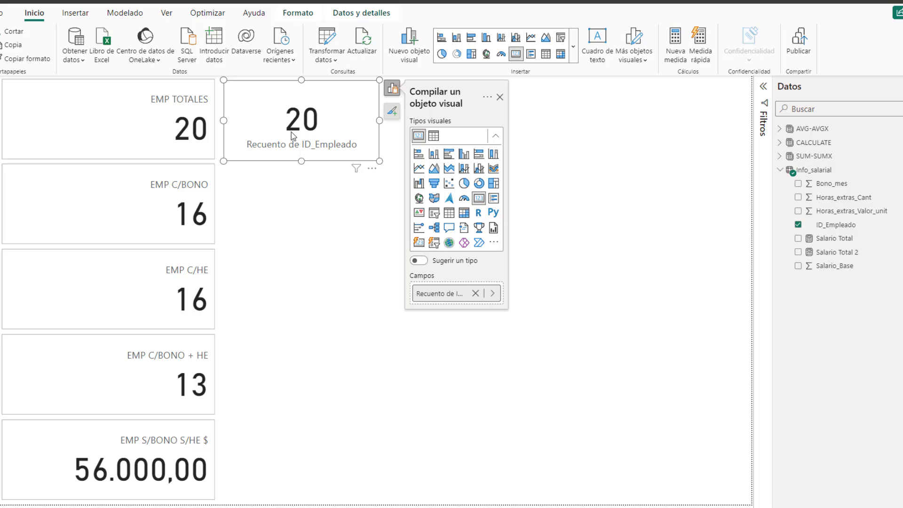
pyautogui.click(111, 113)
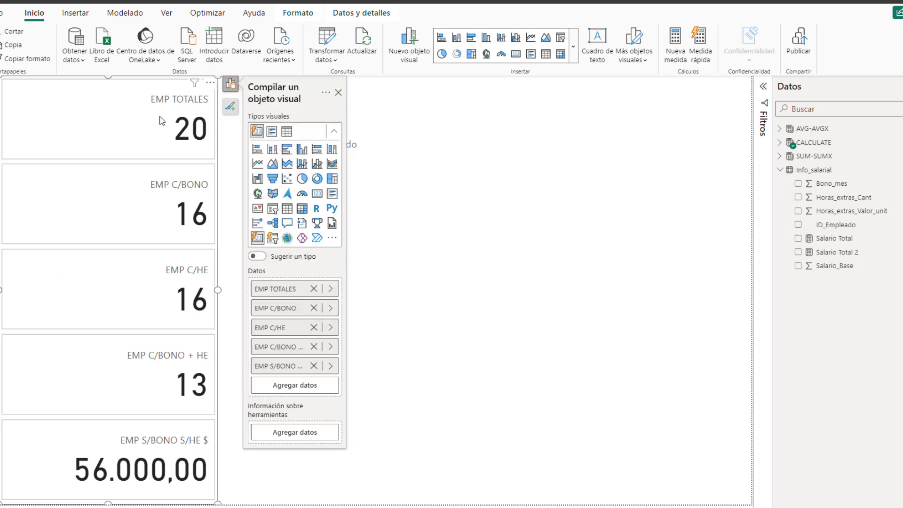
# Duplicate the ID_Empleado count card and place the copy directly beneath it, beside the EMP C/BONO card.
pyautogui.click(396, 110)
pyautogui.click(335, 108)
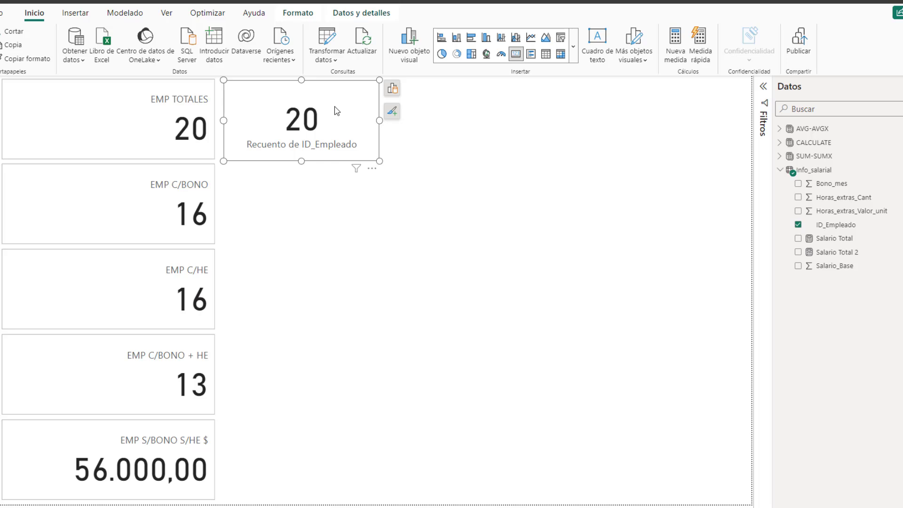
pyautogui.hotkey('ctrl', 'v')
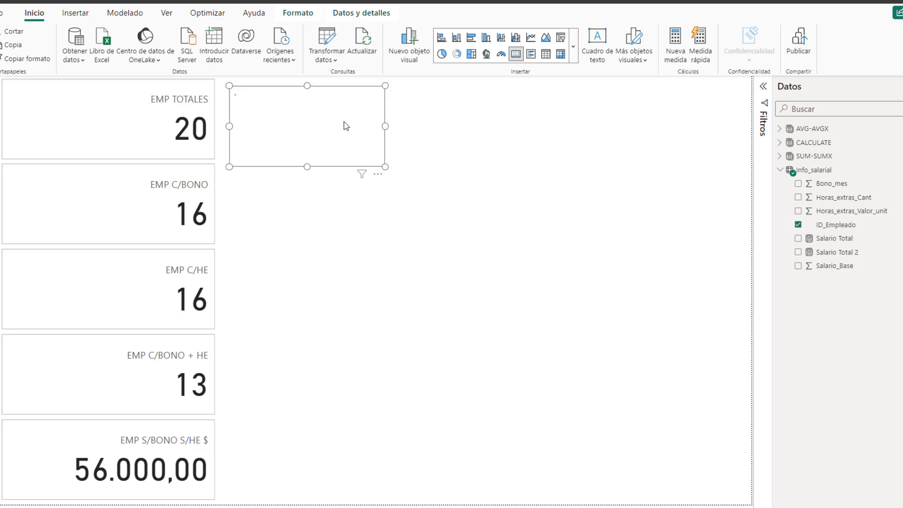
pyautogui.moveTo(343, 123); pyautogui.dragTo(345, 187)
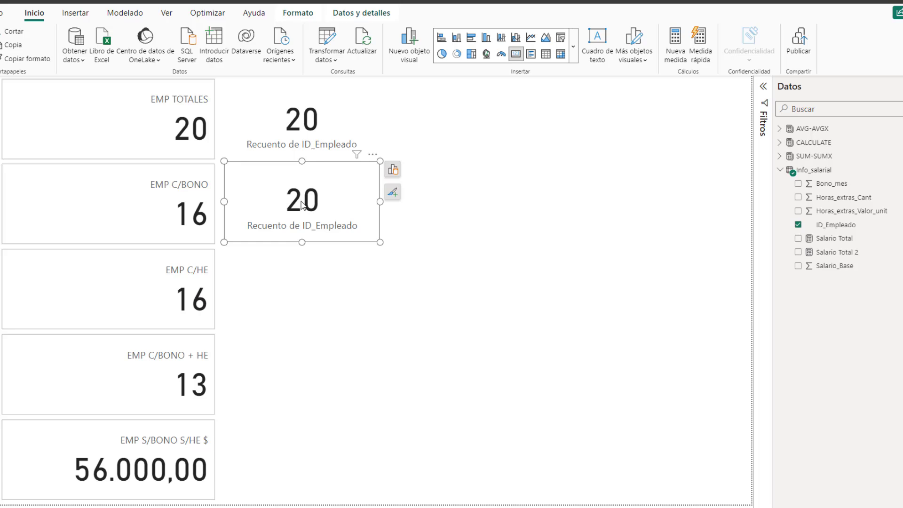
# Apply a visual-level filter to the second count card so that Bono_mes es mayor que 0.
pyautogui.click(764, 87)
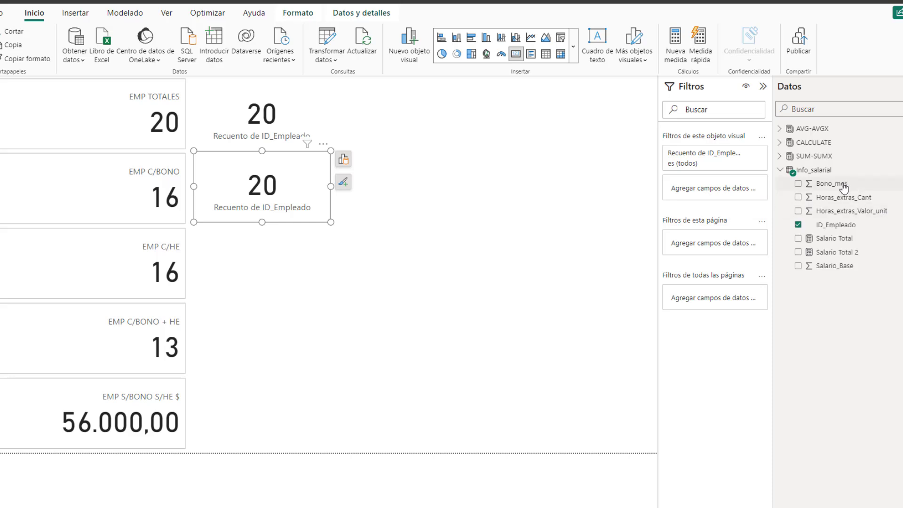
pyautogui.moveTo(844, 188); pyautogui.dragTo(744, 191)
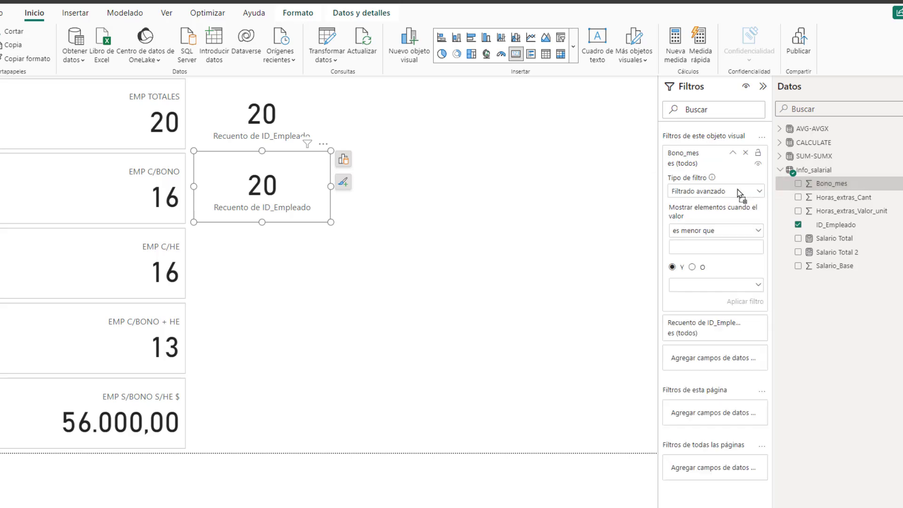
pyautogui.click(706, 233)
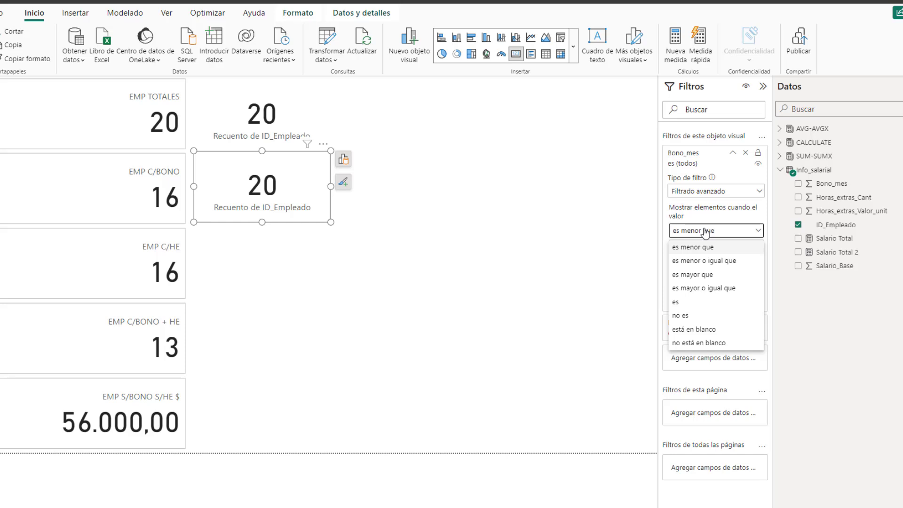
pyautogui.click(693, 275)
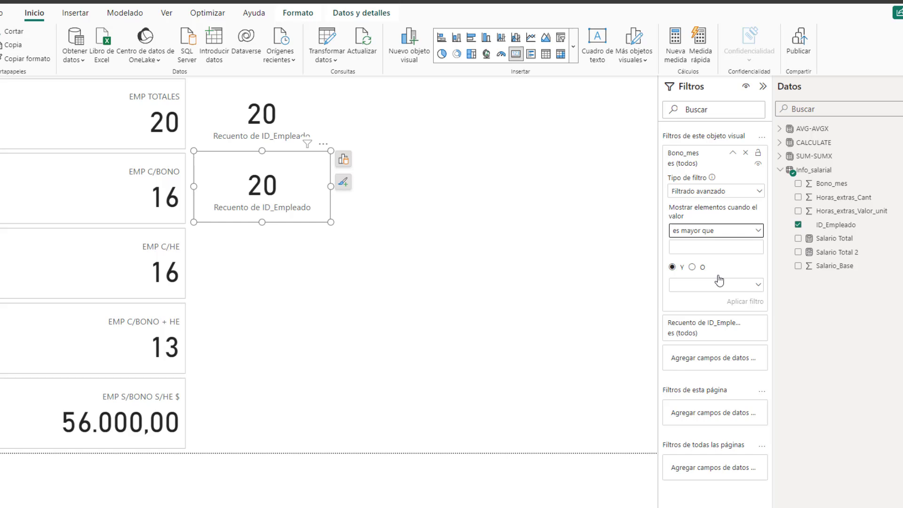
pyautogui.click(689, 248)
pyautogui.write('0')
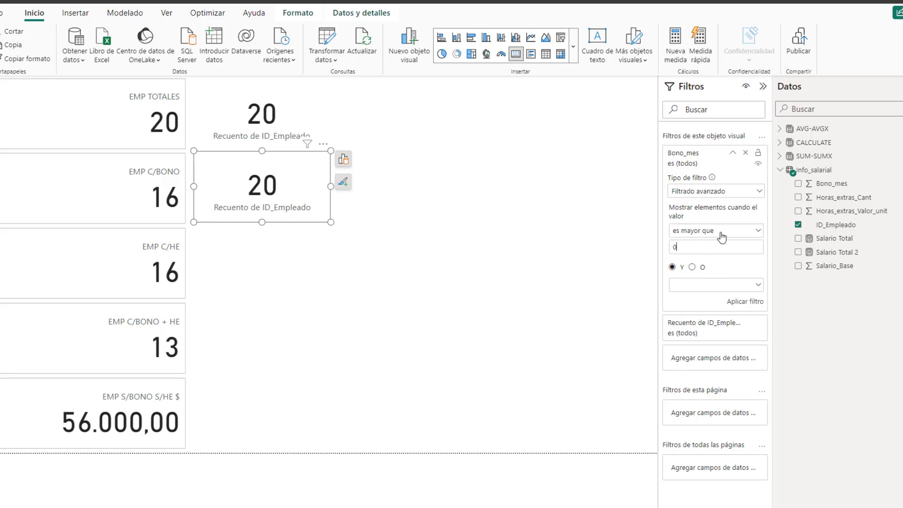
pyautogui.click(749, 302)
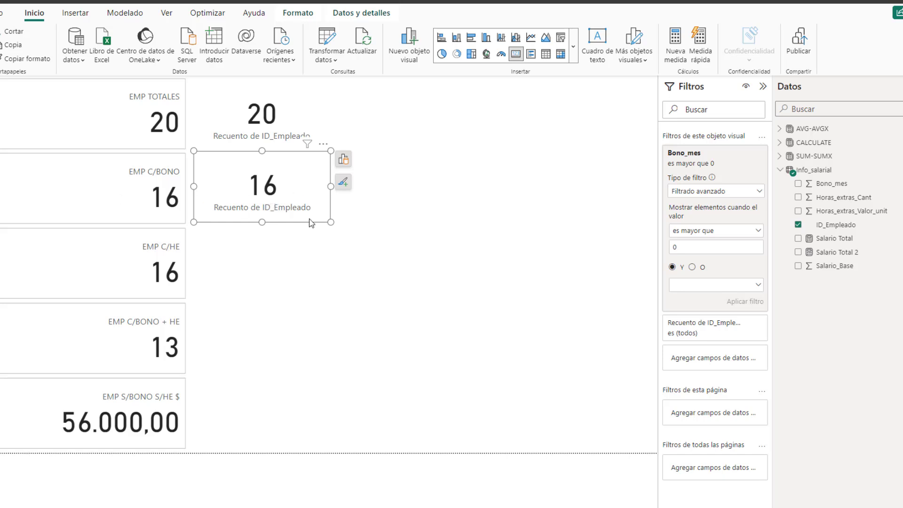
# Duplicate the Bono_mes-filtered count card and place the copy beside the EMP C/HE card.
pyautogui.click(396, 236)
pyautogui.click(302, 188)
pyautogui.hotkey('ctrl', 'c')
pyautogui.hotkey('ctrl', 'v')
pyautogui.moveTo(307, 172); pyautogui.dragTo(303, 250)
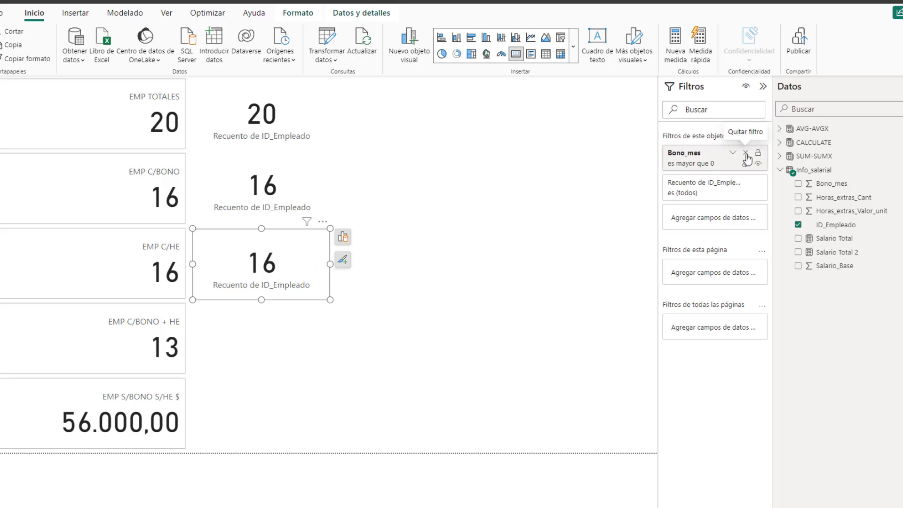
# Replace the third count card's Bono_mes filter with a visual-level filter of Horas_extras_Cant es mayor que 0.
pyautogui.click(746, 154)
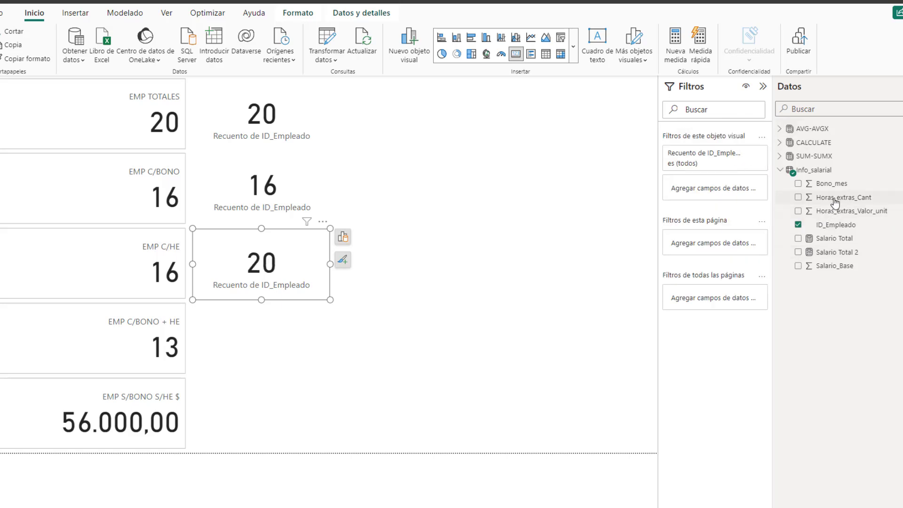
pyautogui.moveTo(835, 202); pyautogui.dragTo(744, 192)
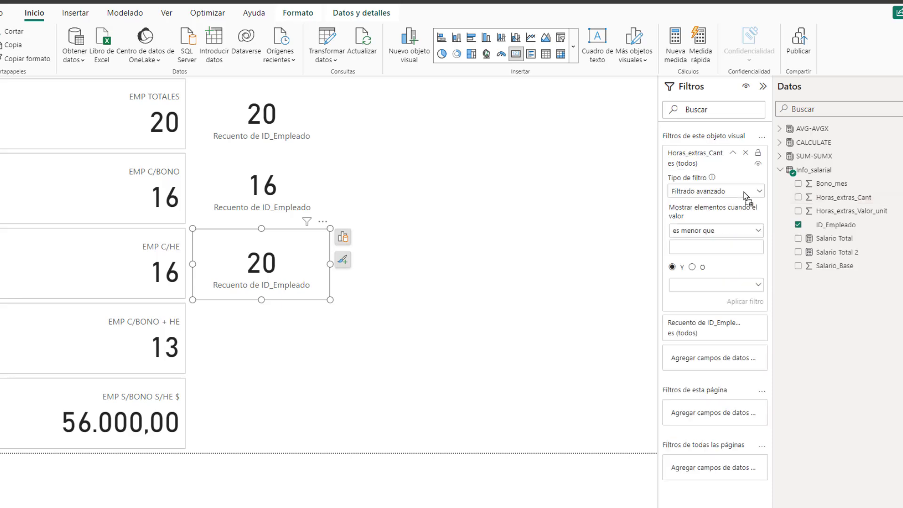
pyautogui.click(714, 231)
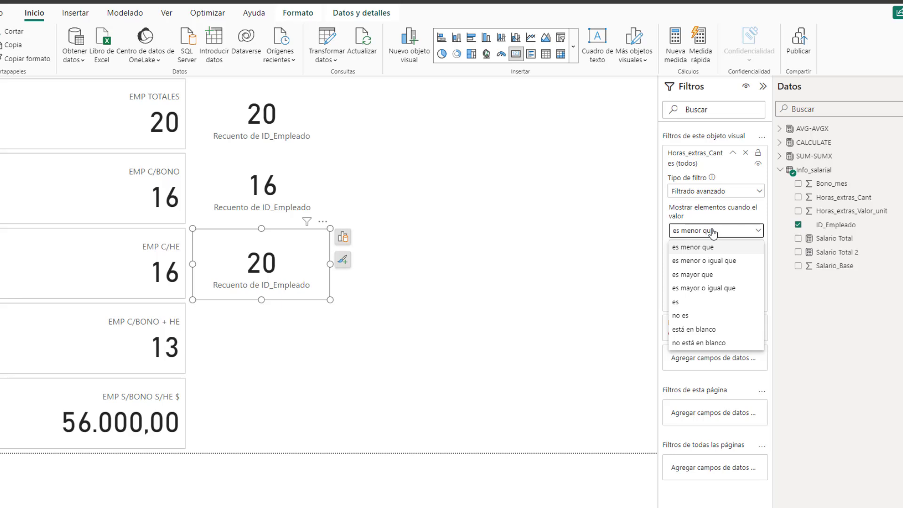
pyautogui.click(711, 277)
pyautogui.click(687, 250)
pyautogui.write('0')
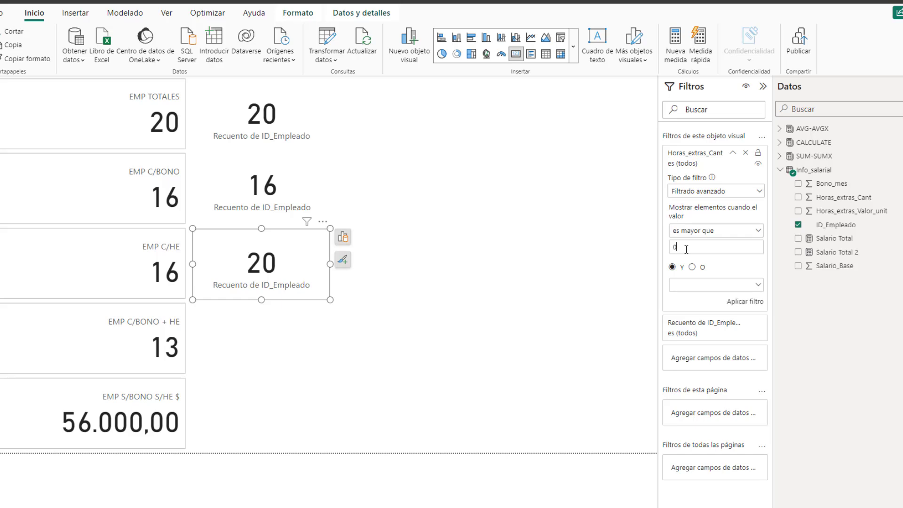
pyautogui.click(753, 304)
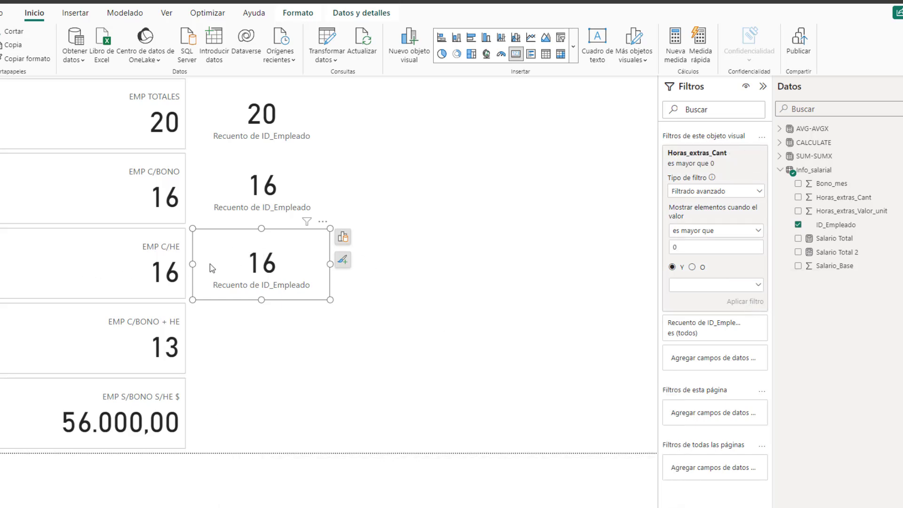
# Duplicate the Horas_extras_Cant-filtered count card and place the copy beside the EMP C/BONO + HE card.
pyautogui.click(389, 296)
pyautogui.click(297, 270)
pyautogui.hotkey('ctrl', 'c')
pyautogui.hotkey('ctrl', 'v')
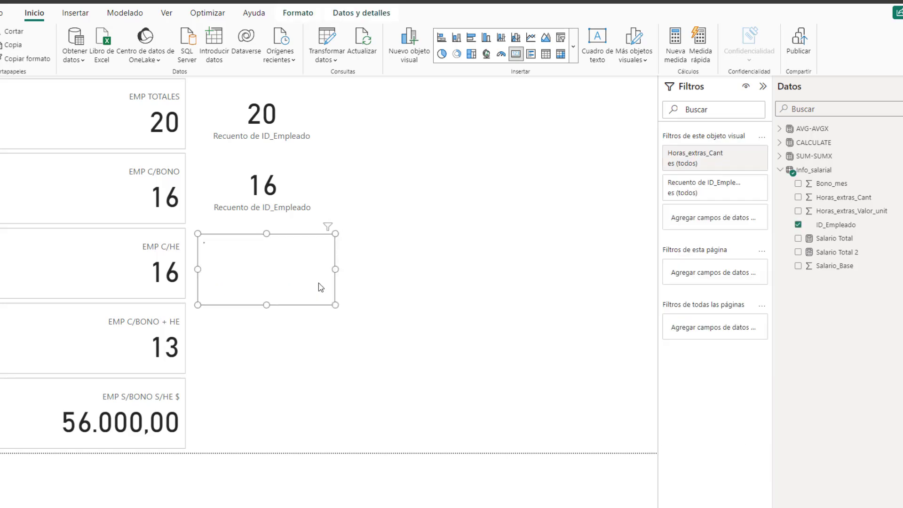
pyautogui.moveTo(303, 260); pyautogui.dragTo(284, 327)
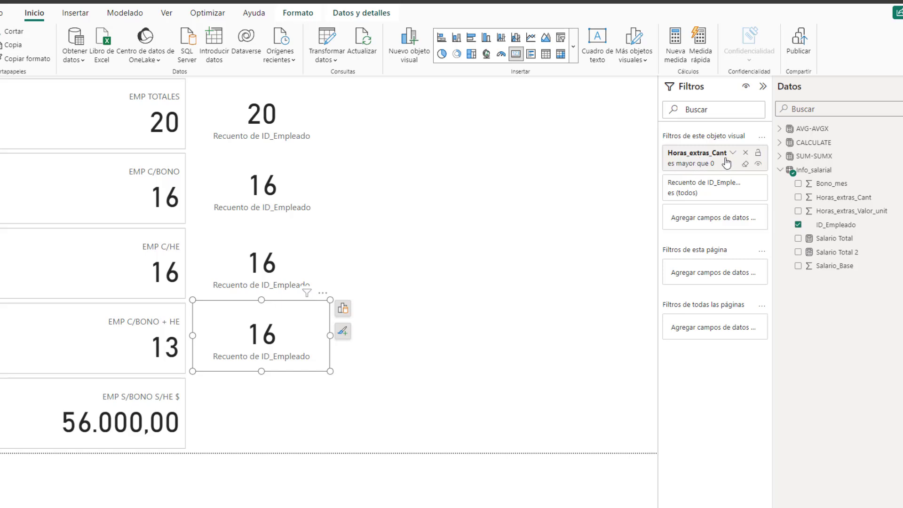
# Add a second visual-level filter to the fourth count card, Bono_mes es mayor que 0, and deselect the card.
pyautogui.moveTo(845, 185); pyautogui.dragTo(743, 225)
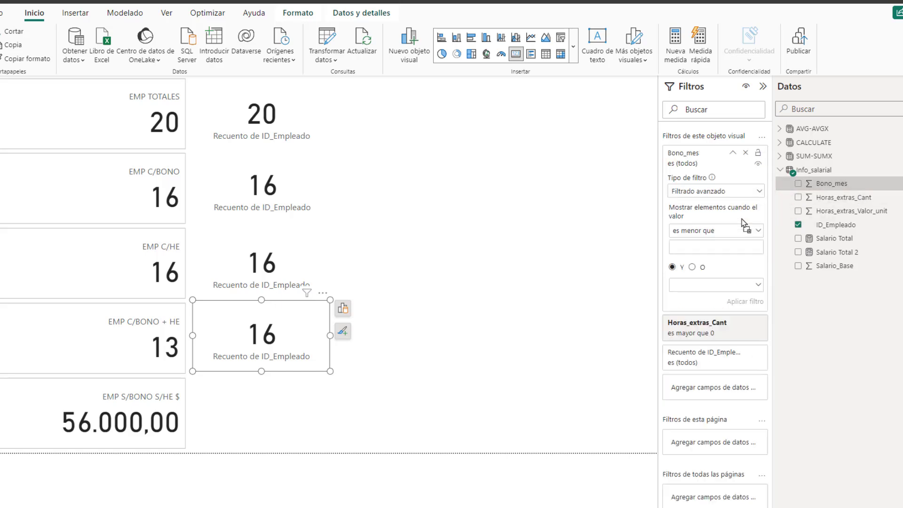
pyautogui.click(697, 232)
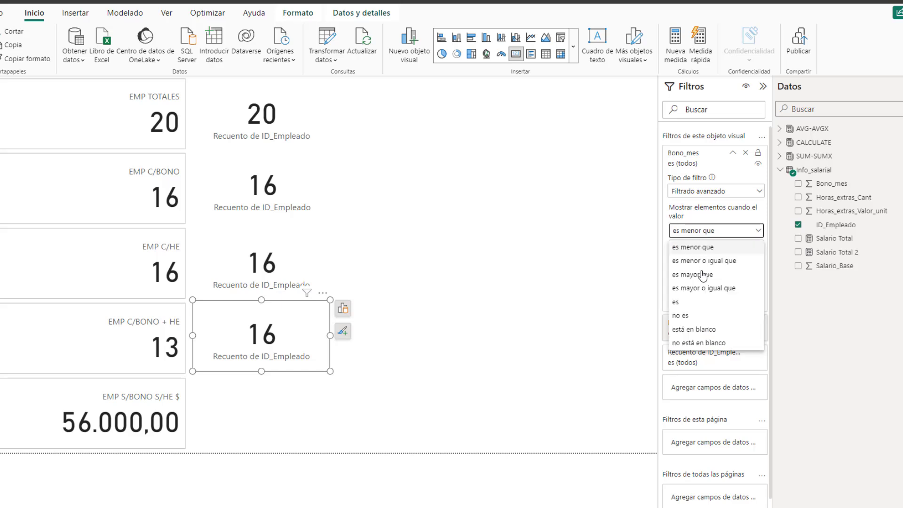
pyautogui.click(702, 275)
pyautogui.click(699, 247)
pyautogui.write('0')
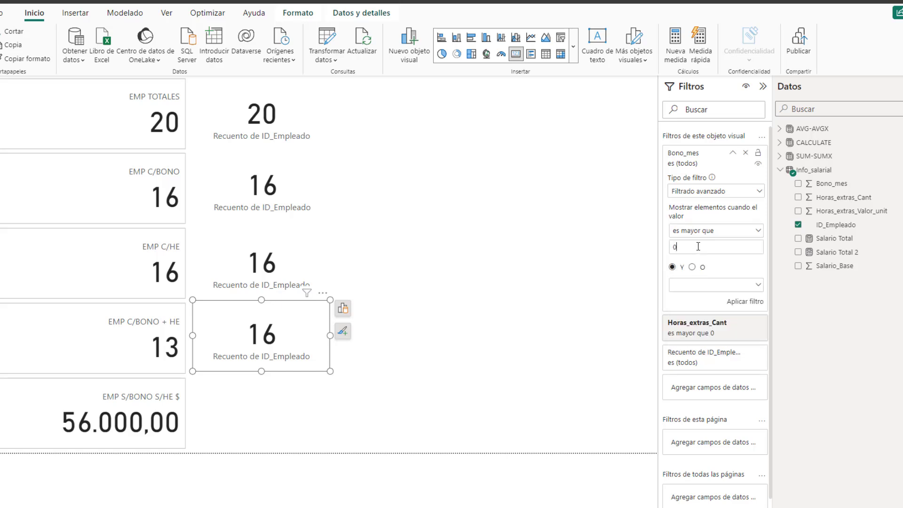
pyautogui.click(754, 302)
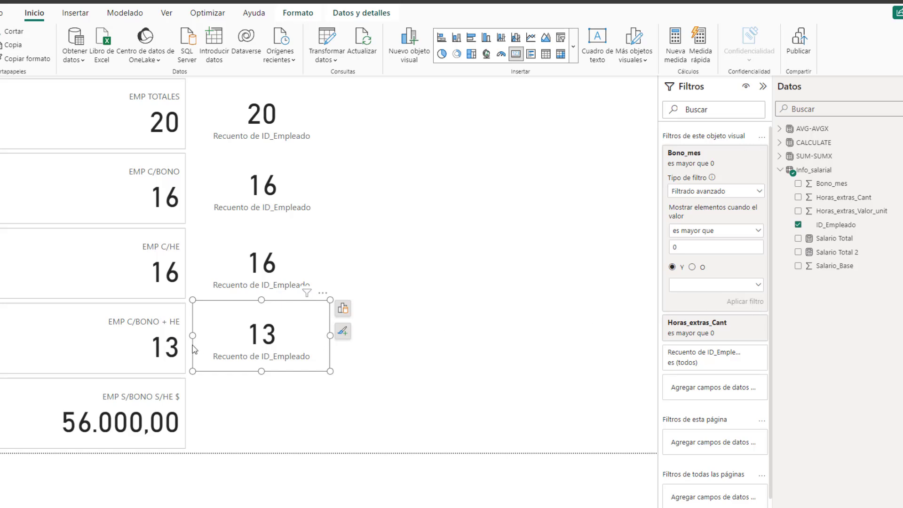
pyautogui.moveTo(245, 334); pyautogui.dragTo(243, 335)
pyautogui.click(383, 353)
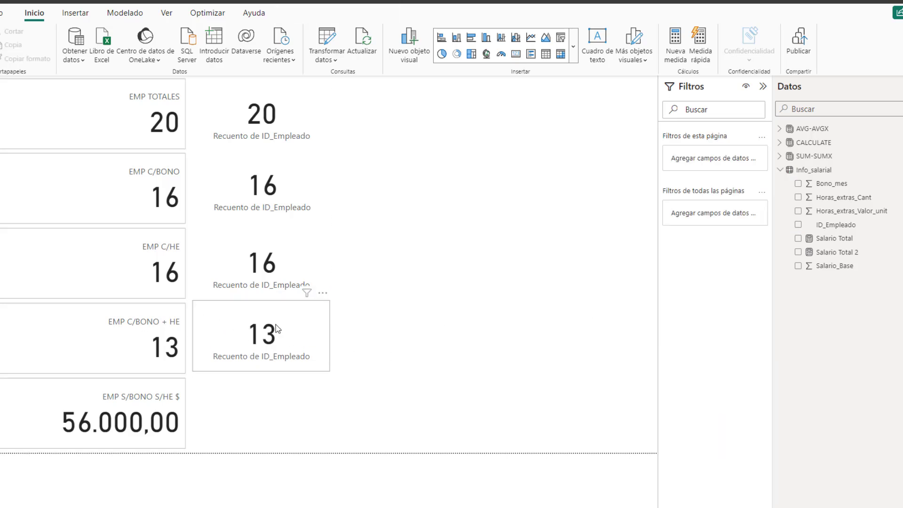
# Duplicate the count card with both filters and place the copy beside the EMP S/BONO S/HE $ card.
pyautogui.click(278, 328)
pyautogui.hotkey('ctrl', 'c')
pyautogui.hotkey('ctrl', 'v')
pyautogui.moveTo(302, 353); pyautogui.dragTo(292, 400)
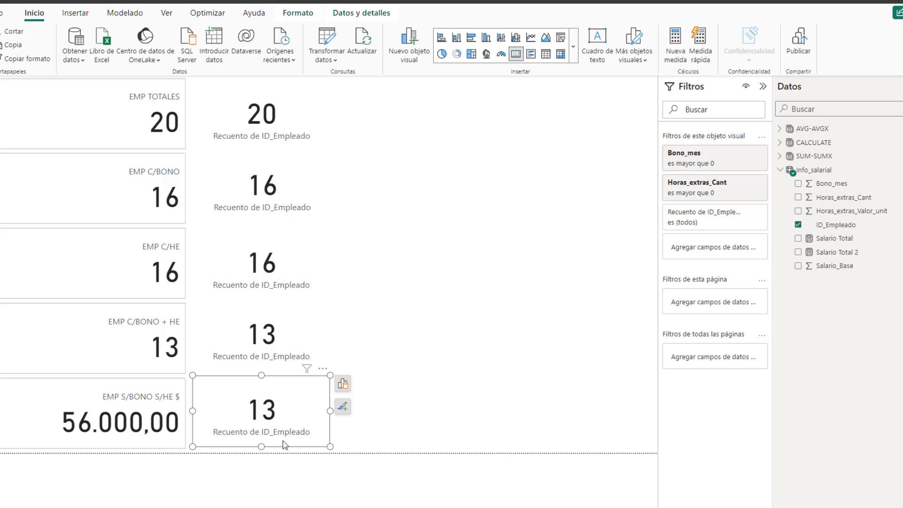
# Replace the ID_Empleado count in the fifth card with Salario_Base from the Info_salarial table.
pyautogui.click(342, 386)
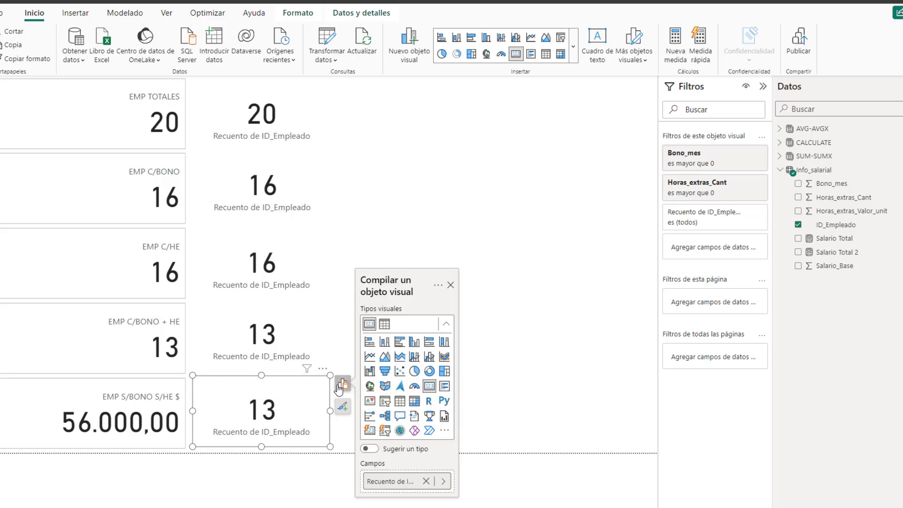
pyautogui.click(425, 481)
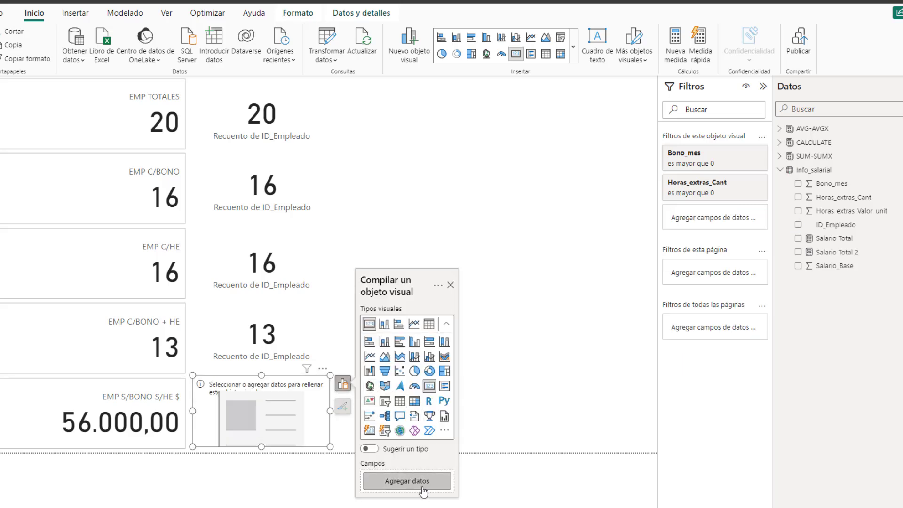
pyautogui.click(423, 489)
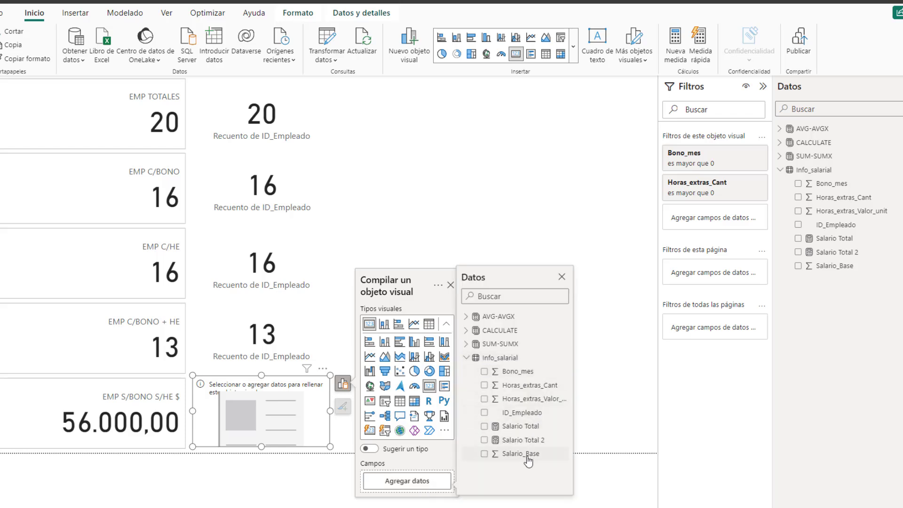
pyautogui.click(529, 458)
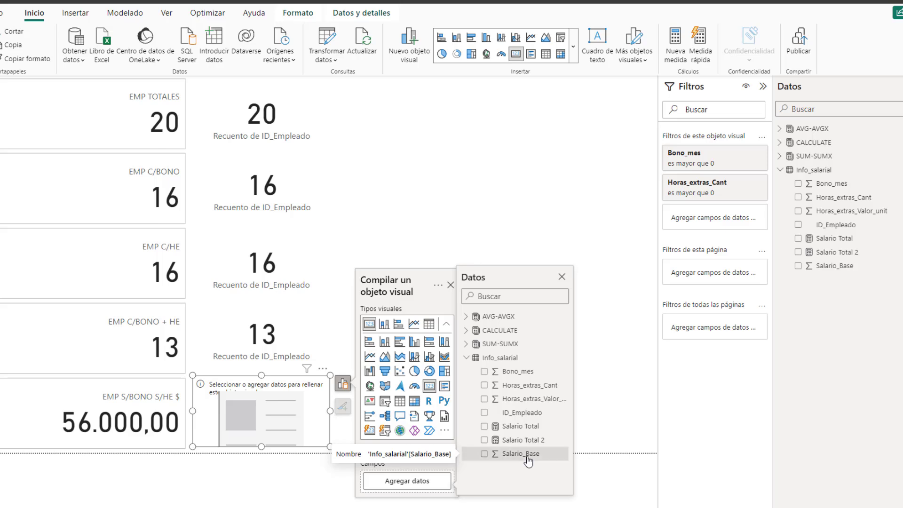
pyautogui.click(332, 473)
pyautogui.click(301, 465)
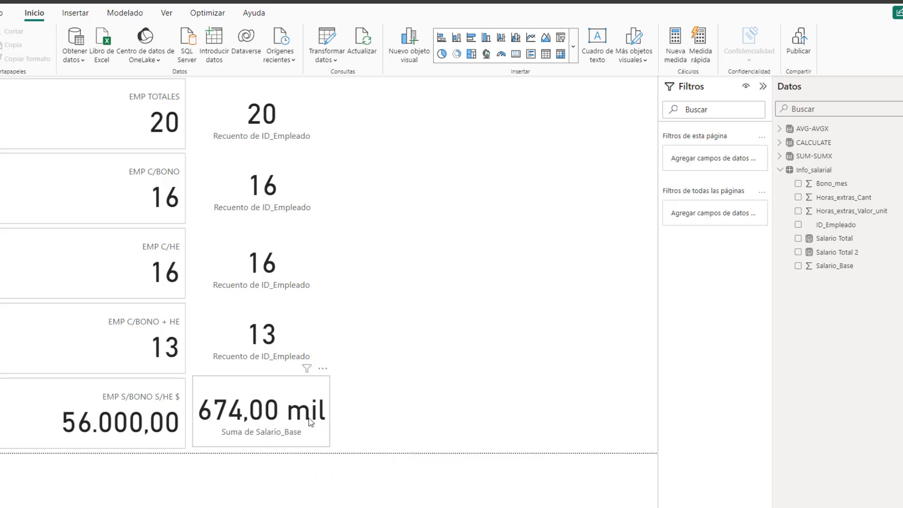
# Set the Salario_Base card's display units to Ninguno and widen the card so the whole value fits.
pyautogui.click(303, 391)
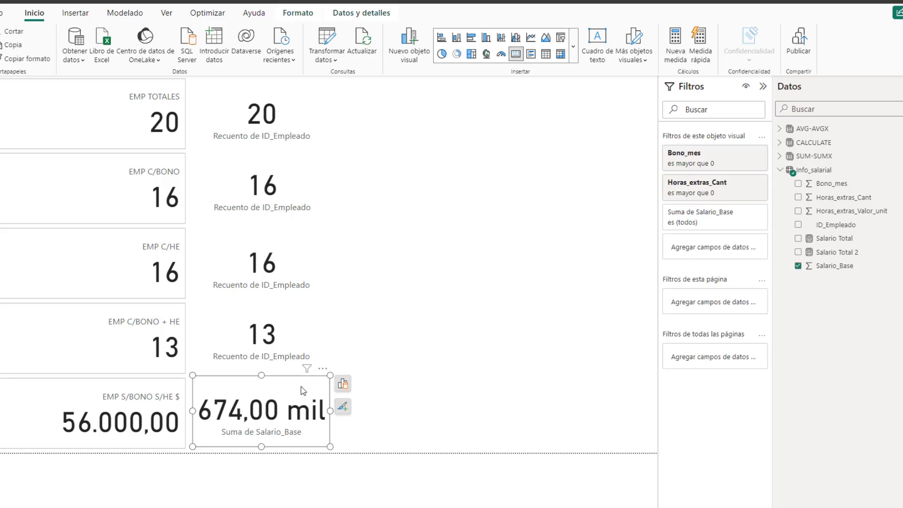
pyautogui.click(343, 407)
pyautogui.click(400, 437)
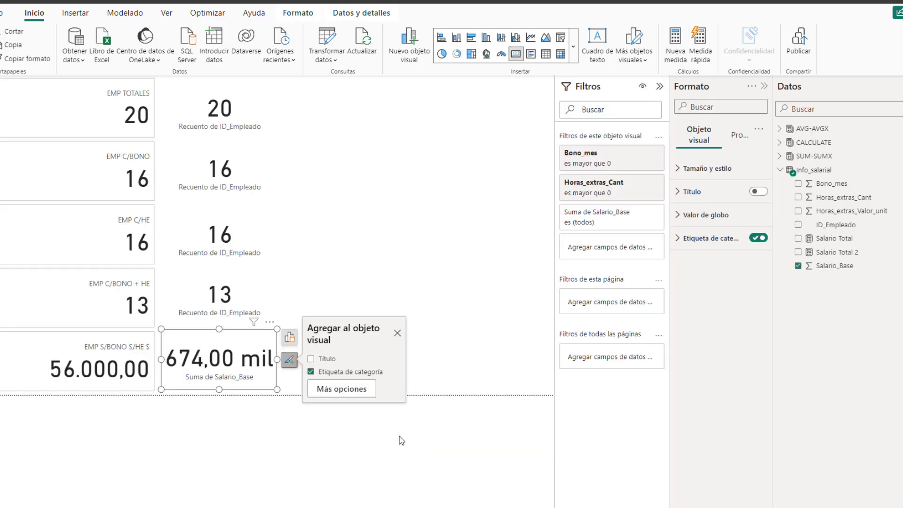
pyautogui.click(681, 216)
pyautogui.click(731, 334)
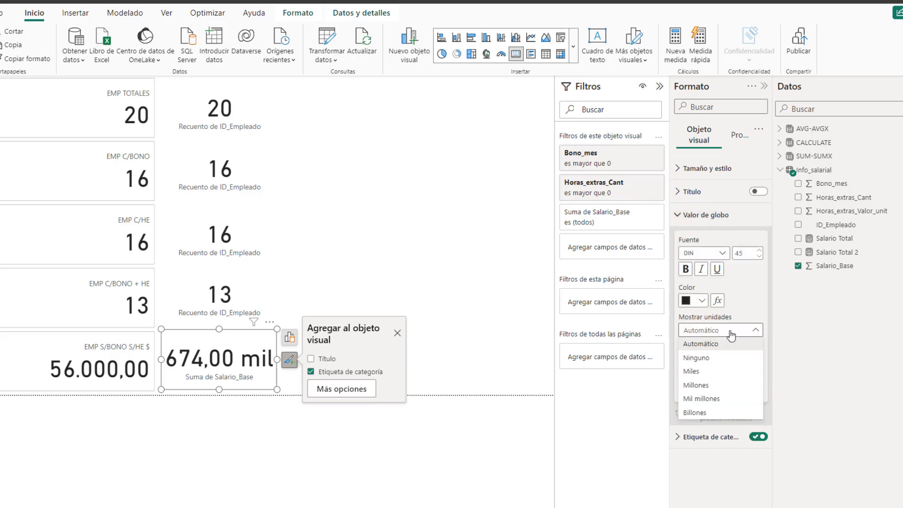
pyautogui.click(717, 359)
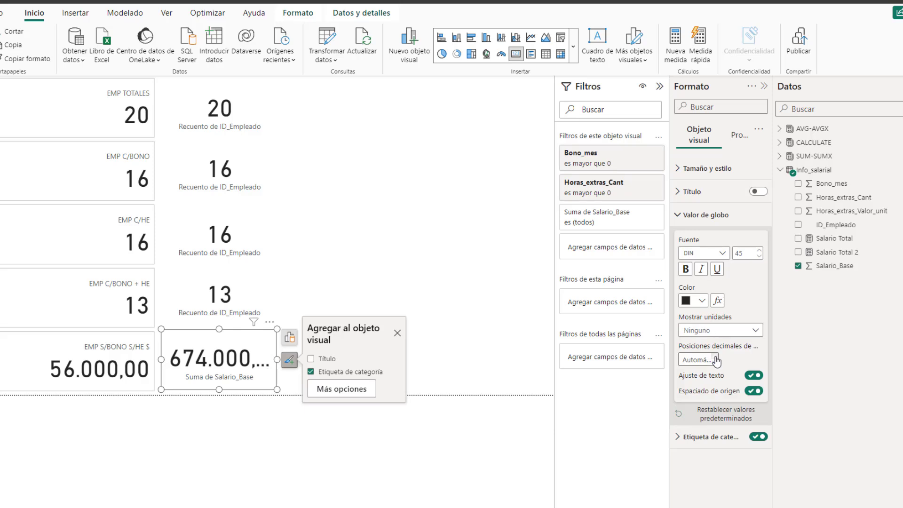
pyautogui.moveTo(277, 359); pyautogui.dragTo(299, 361)
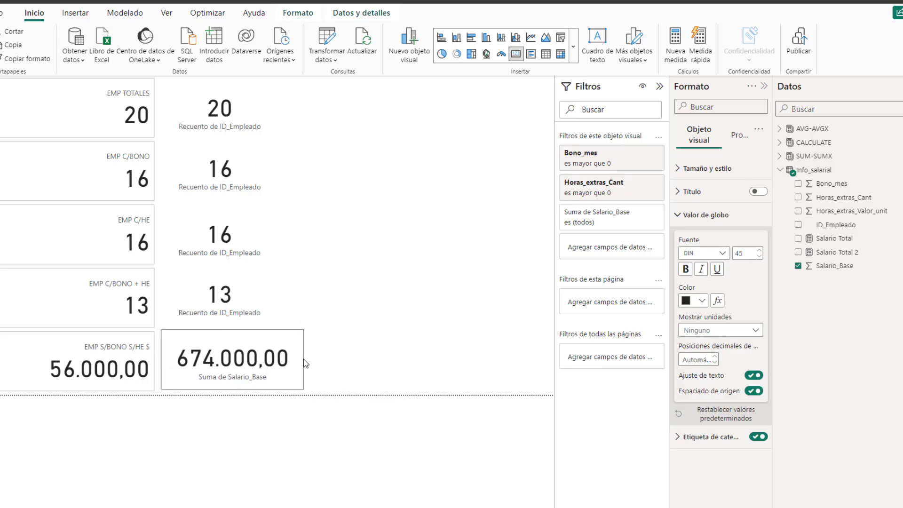
pyautogui.click(764, 86)
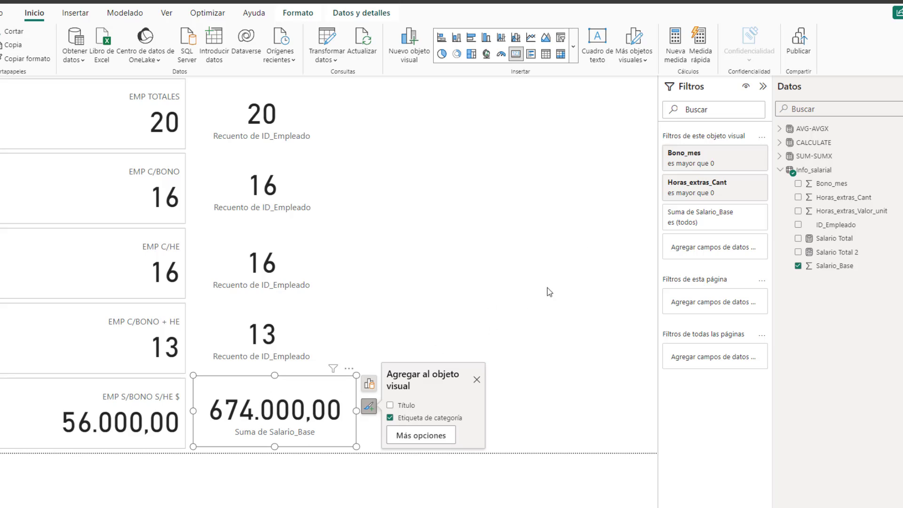
# Change the Salario_Base card's Bono_mes filter to es 0 and apply it.
pyautogui.click(698, 163)
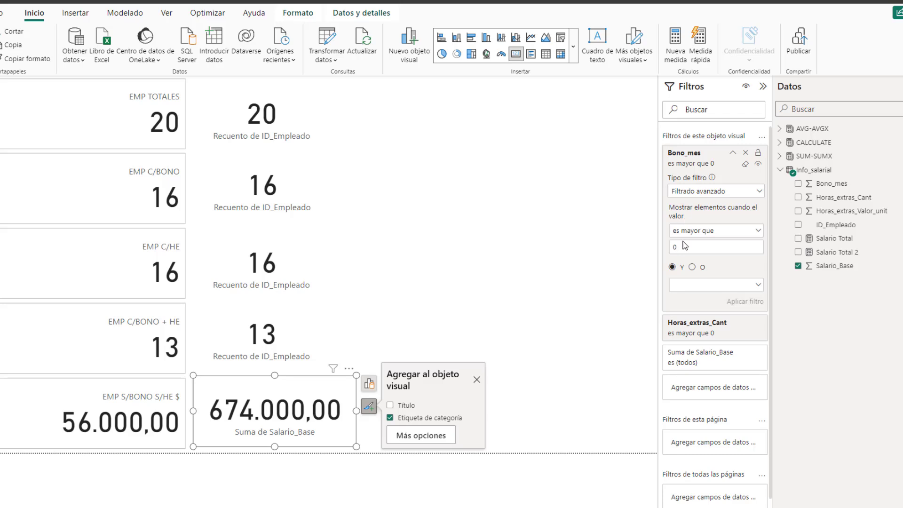
pyautogui.click(726, 238)
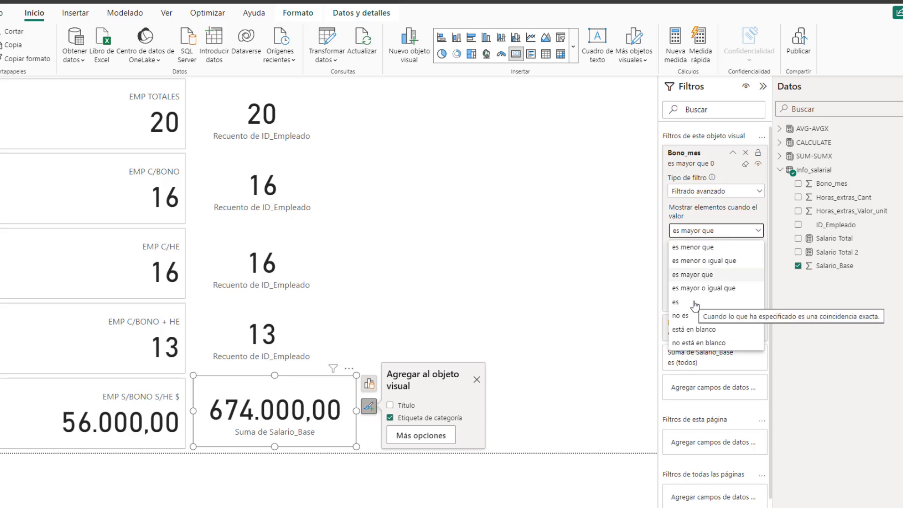
pyautogui.click(695, 303)
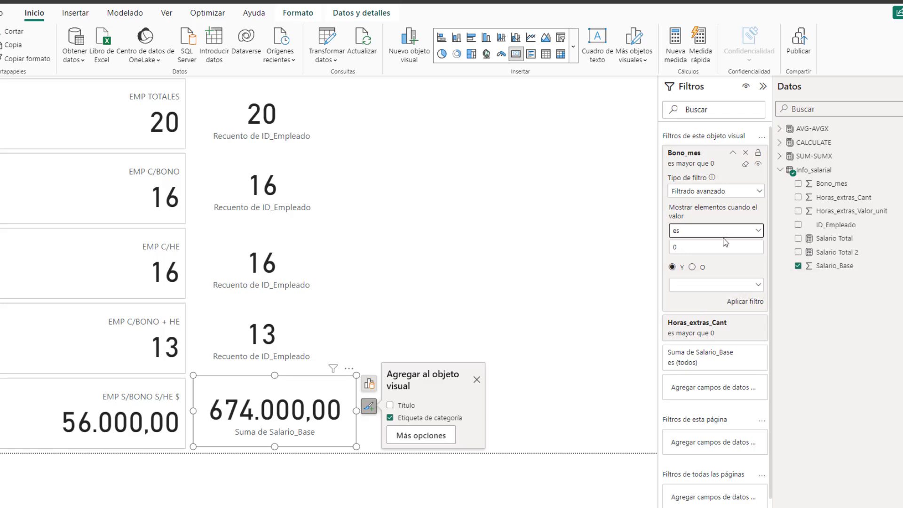
pyautogui.click(754, 303)
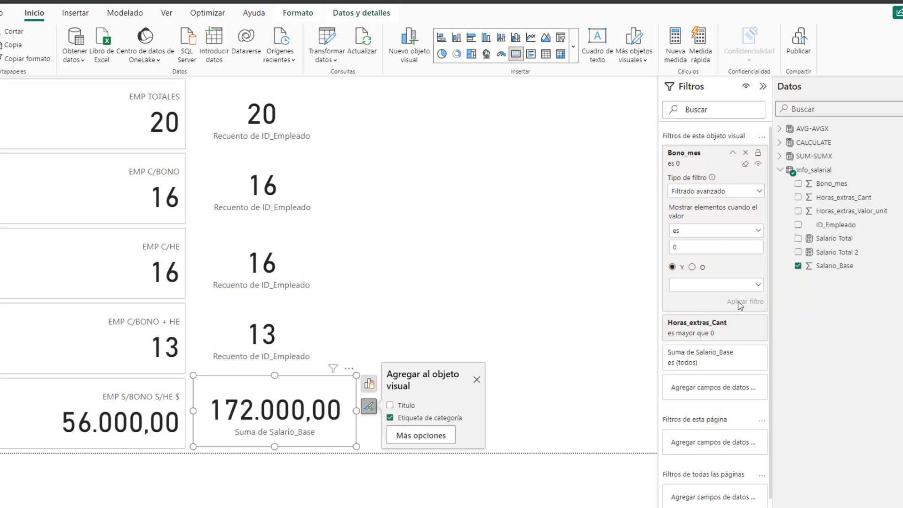
# Change the Salario_Base card's Horas_extras_Cant filter to es 0 and apply it.
pyautogui.click(704, 329)
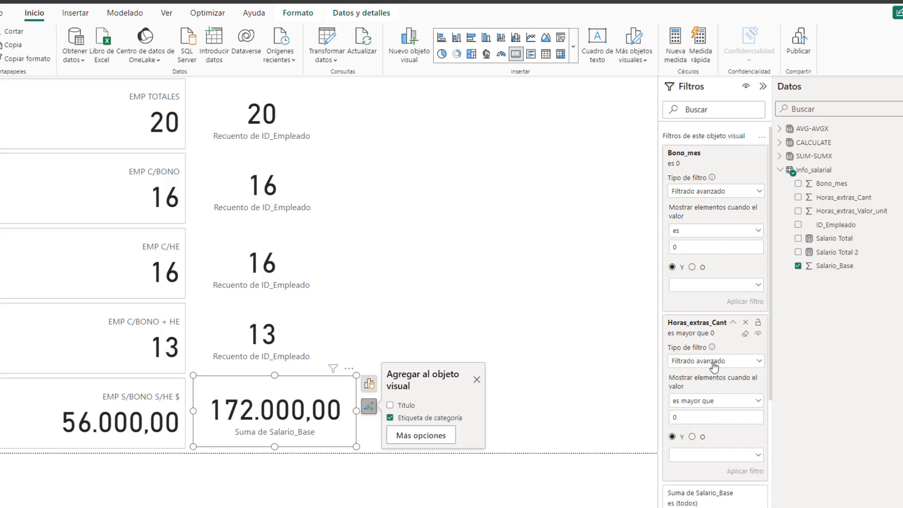
pyautogui.click(711, 401)
pyautogui.click(690, 476)
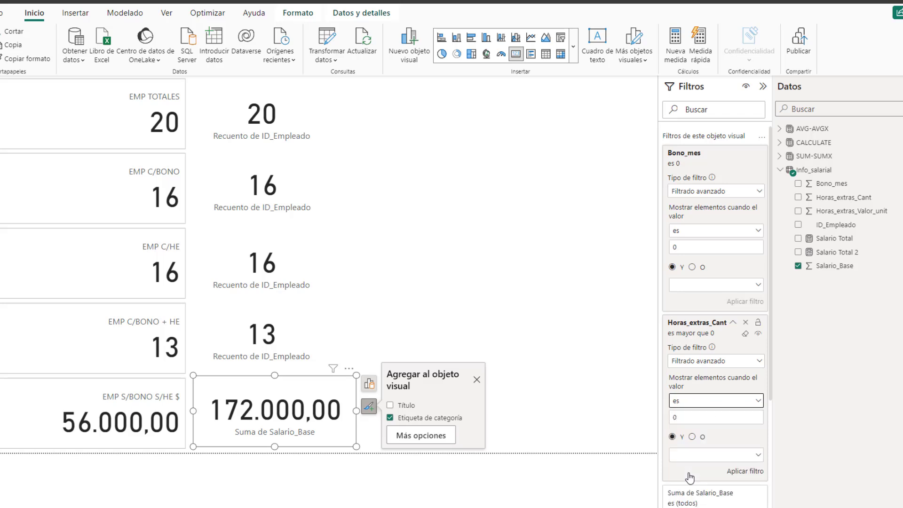
pyautogui.click(744, 471)
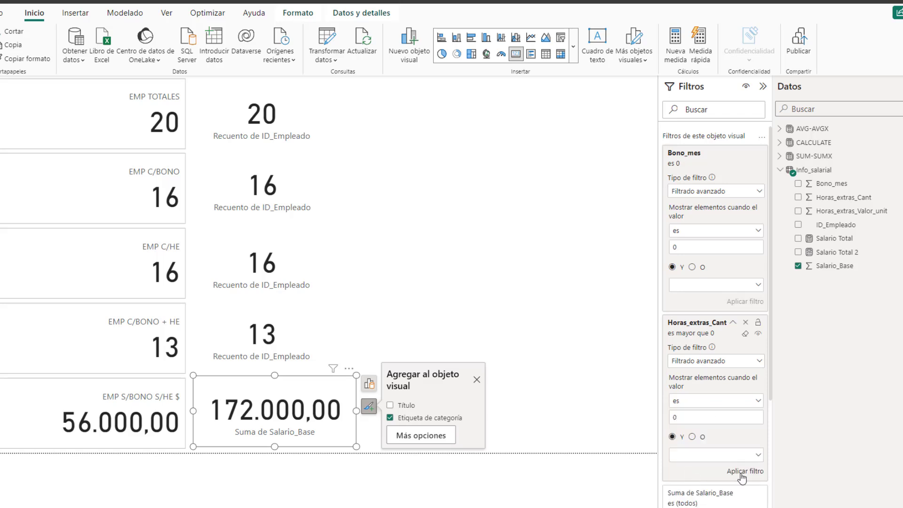
# Nudge the Salario_Base card slightly down and closer to the EMP S/BONO S/HE $ card, and deselect it.
pyautogui.click(571, 386)
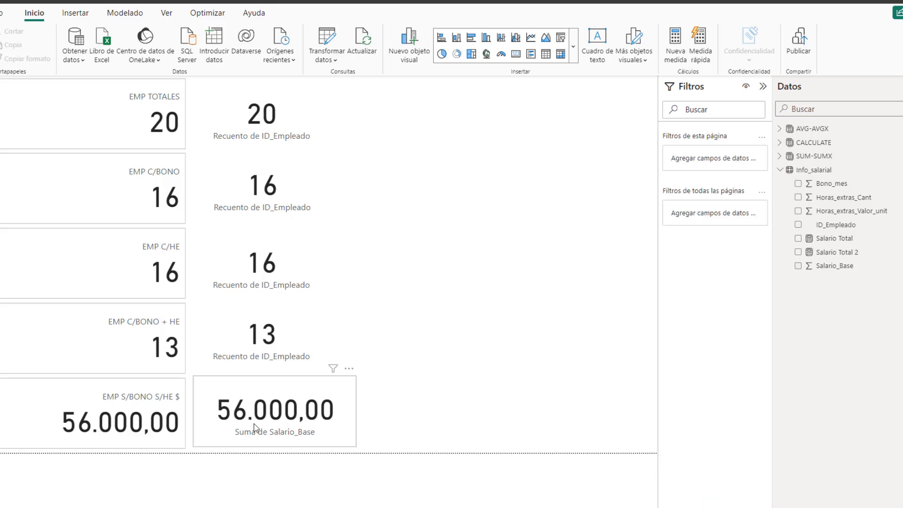
pyautogui.moveTo(262, 400); pyautogui.dragTo(257, 406)
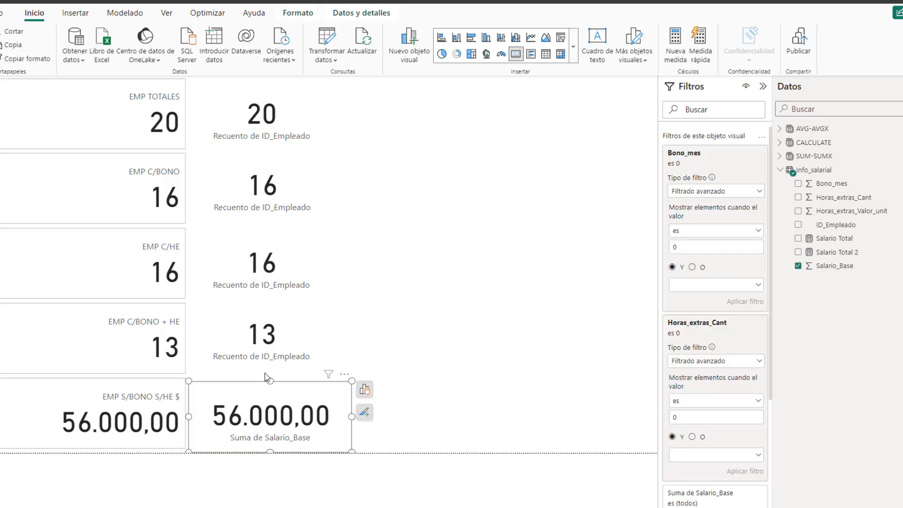
pyautogui.click(362, 334)
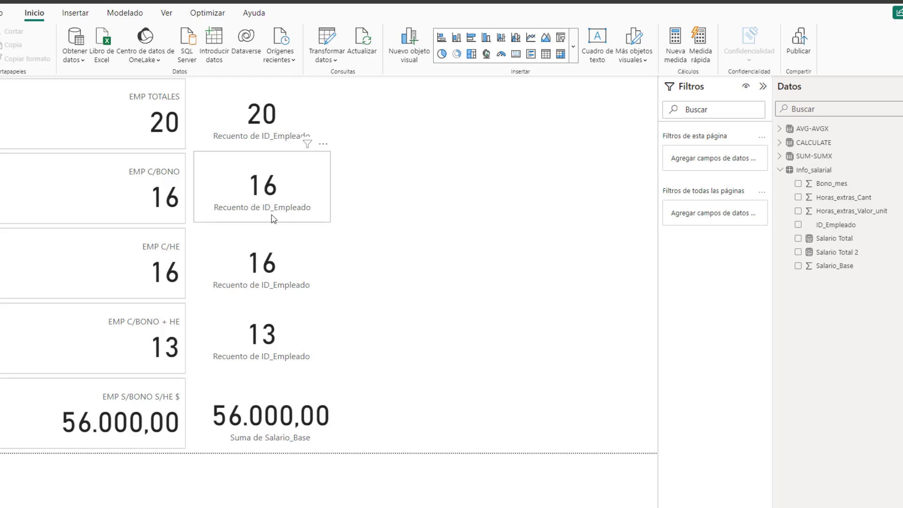
pyautogui.click(259, 422)
pyautogui.click(241, 225)
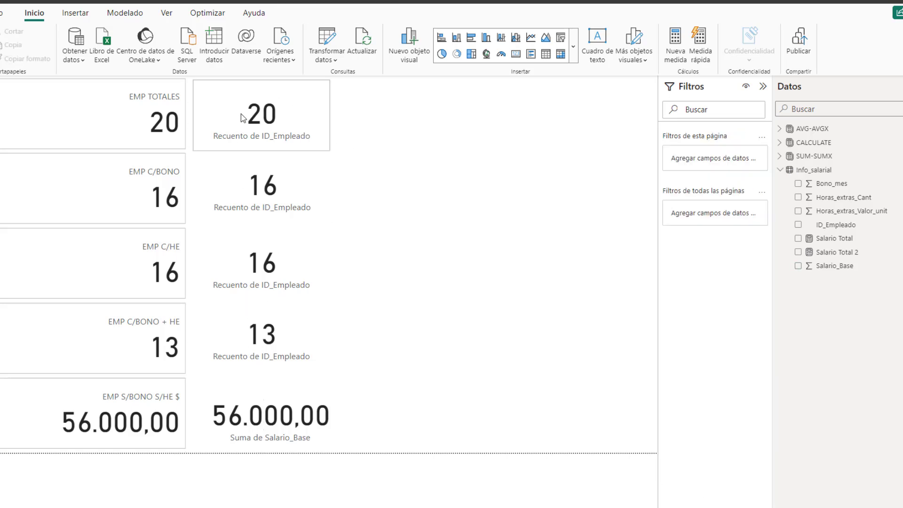
pyautogui.click(262, 189)
pyautogui.click(262, 265)
pyautogui.click(262, 336)
pyautogui.click(271, 417)
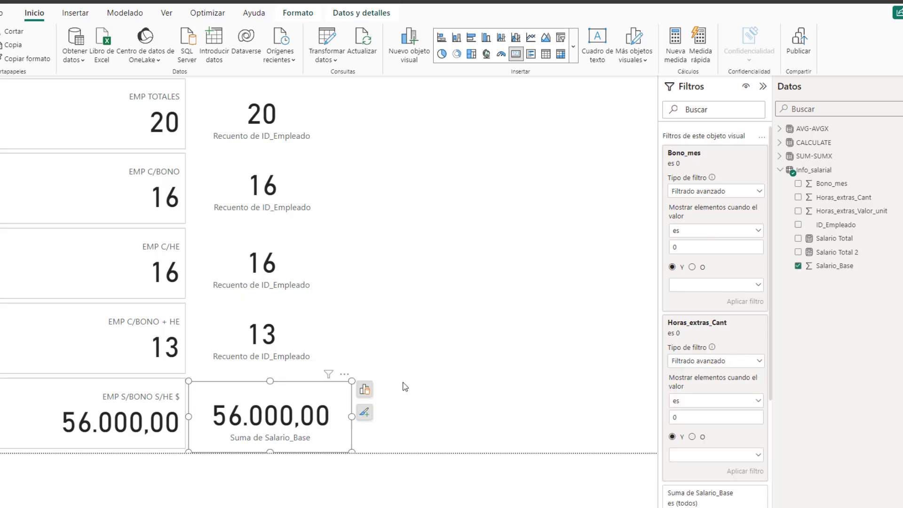
pyautogui.click(420, 375)
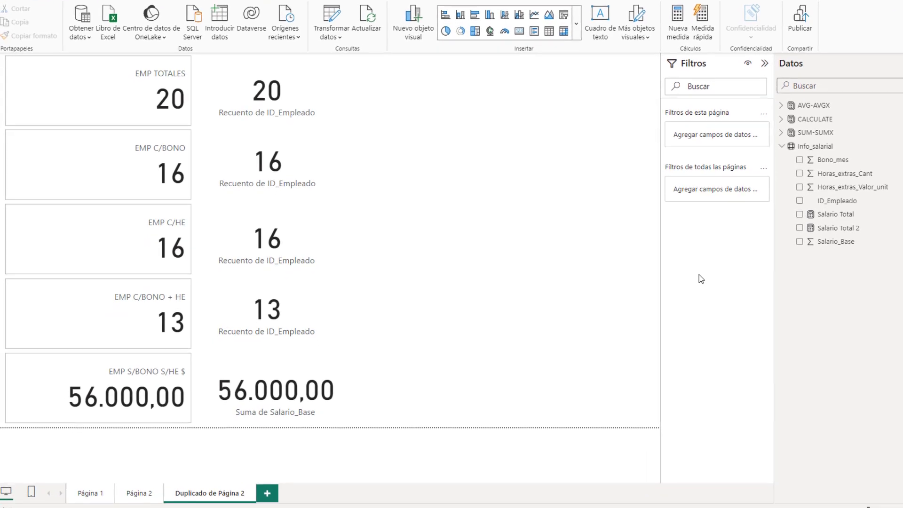
# Examine the field and aggregation settings of Salario_Base in the fifth card, and close them unchanged.
pyautogui.click(348, 365)
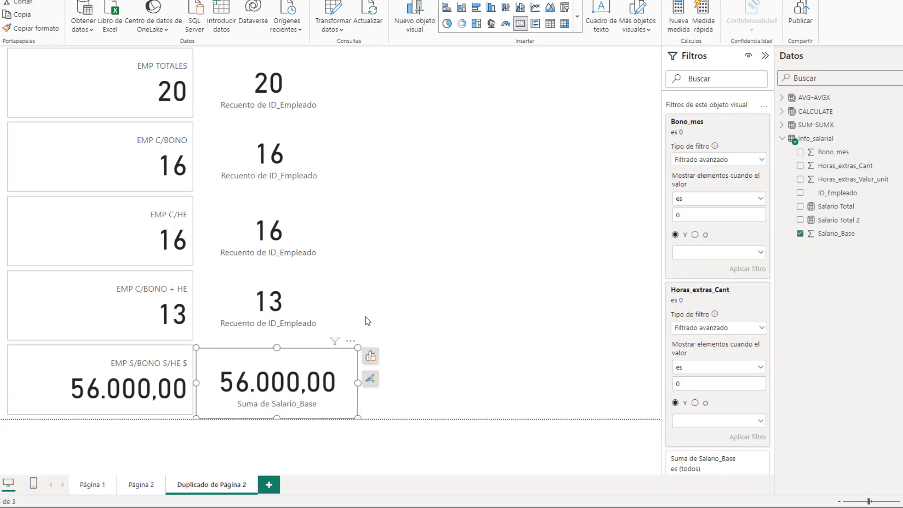
pyautogui.click(370, 356)
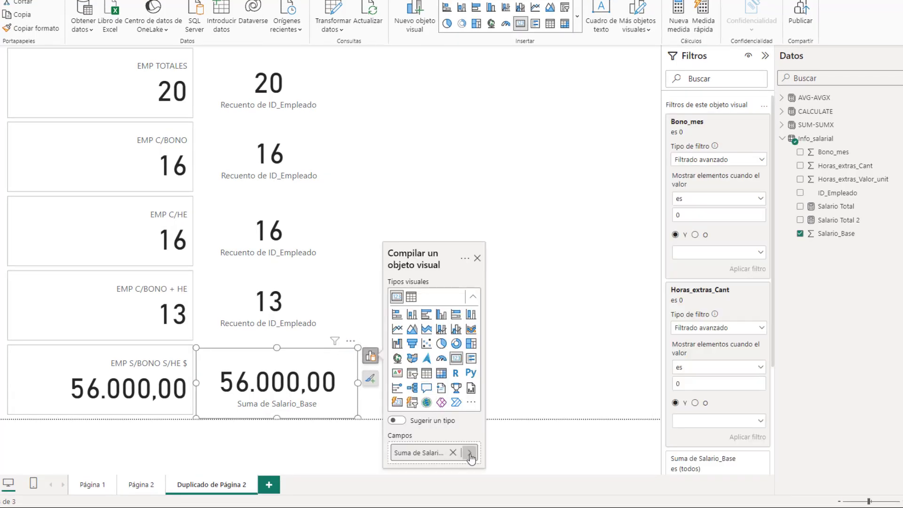
pyautogui.click(470, 453)
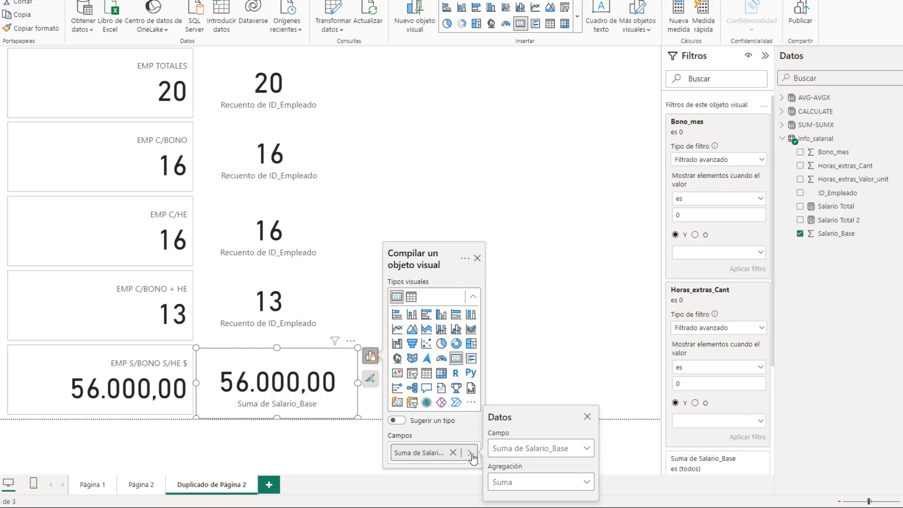
pyautogui.click(605, 306)
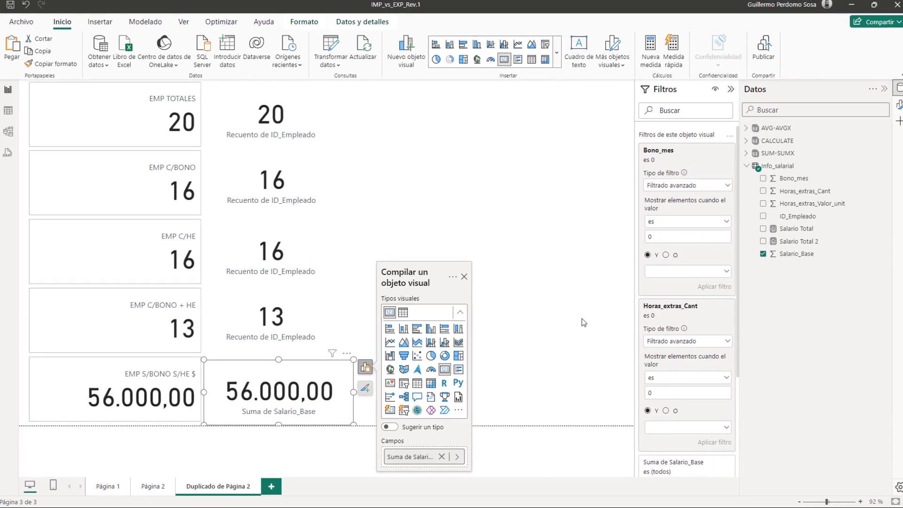
pyautogui.click(581, 324)
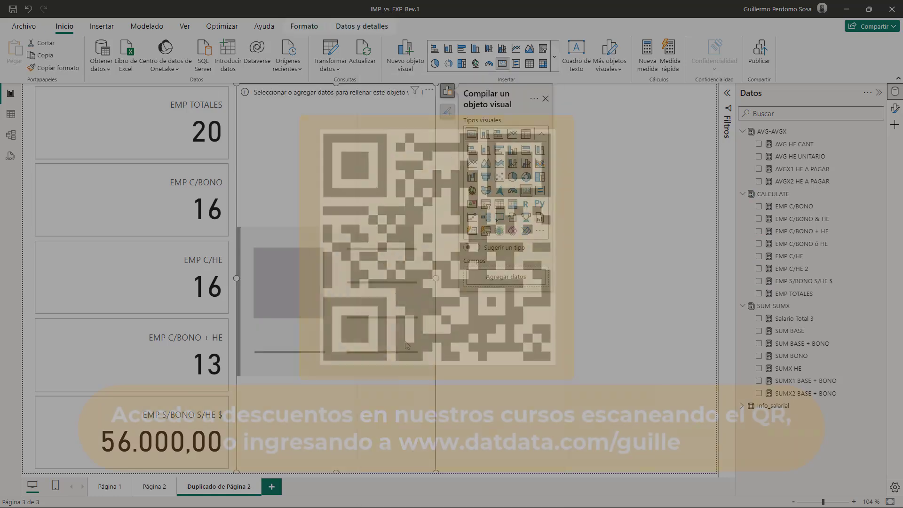
pyautogui.click(759, 219)
pyautogui.click(506, 278)
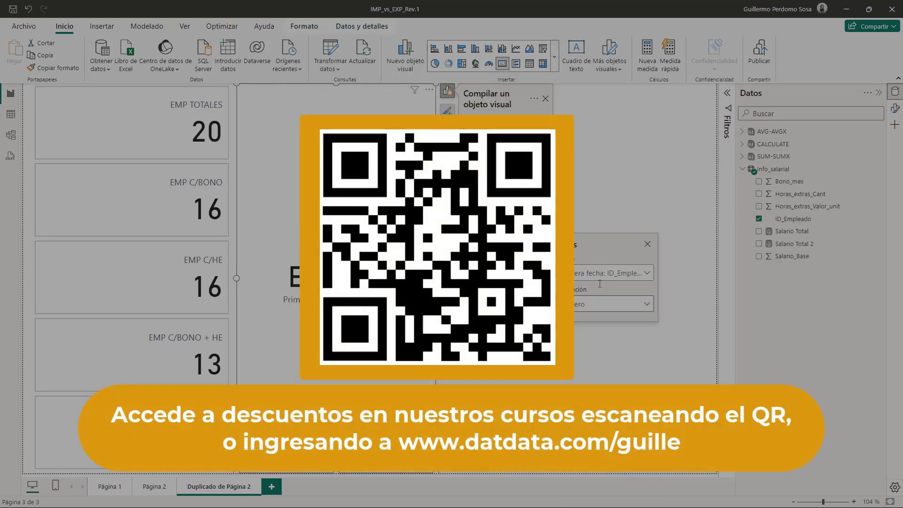
pyautogui.click(614, 303)
pyautogui.moveTo(436, 472); pyautogui.dragTo(379, 162)
pyautogui.click(192, 135)
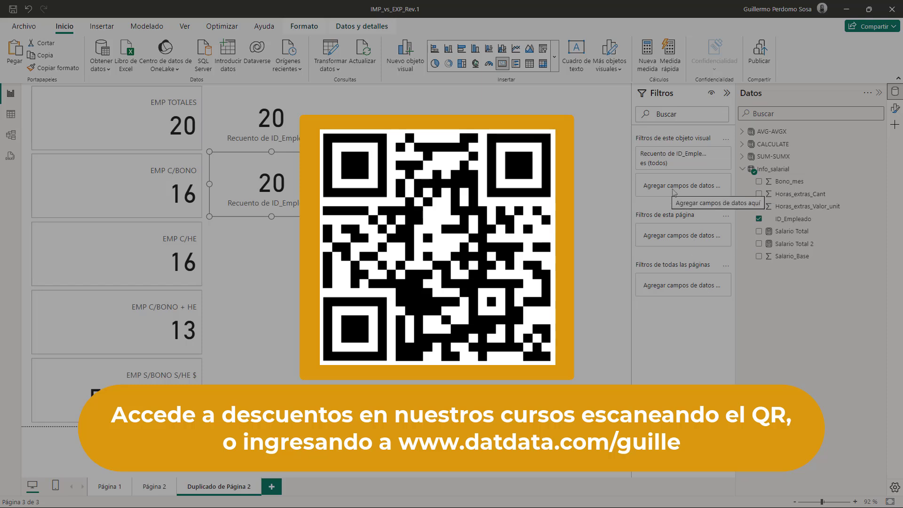
pyautogui.click(675, 224)
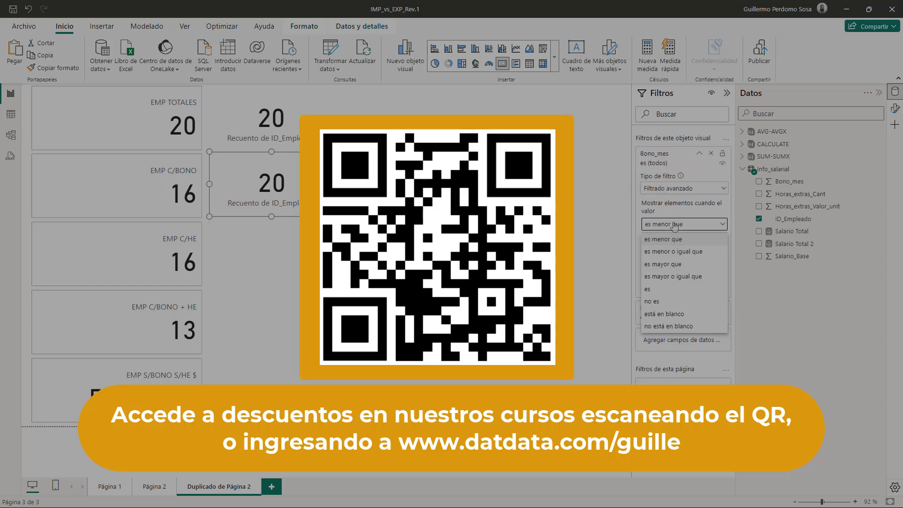